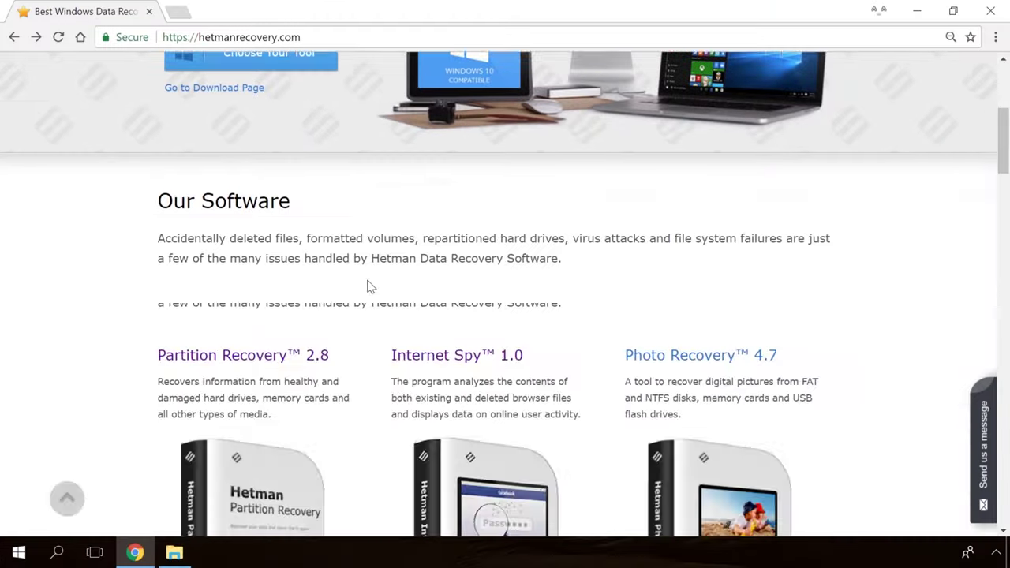
- Open the Hetman Partition Recovery 2.8 product page and download its free installer
scroll(368, 286, "up", 10)
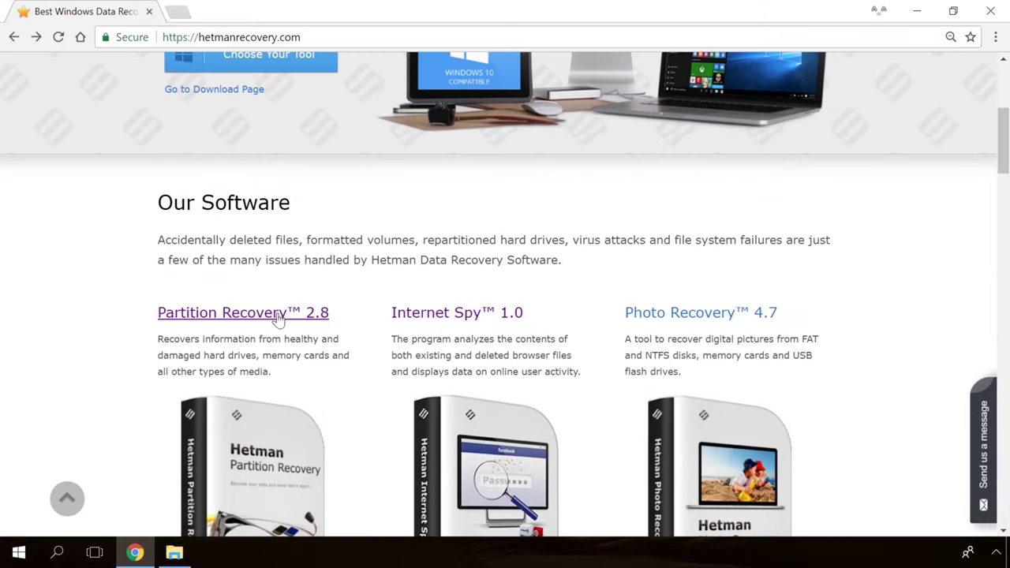
left_click(278, 315)
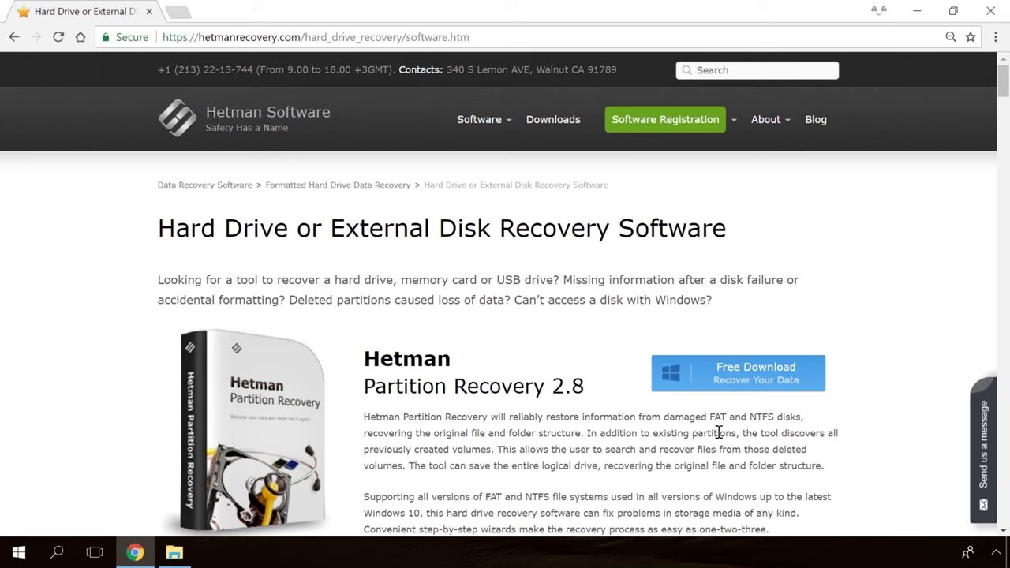
left_click(727, 379)
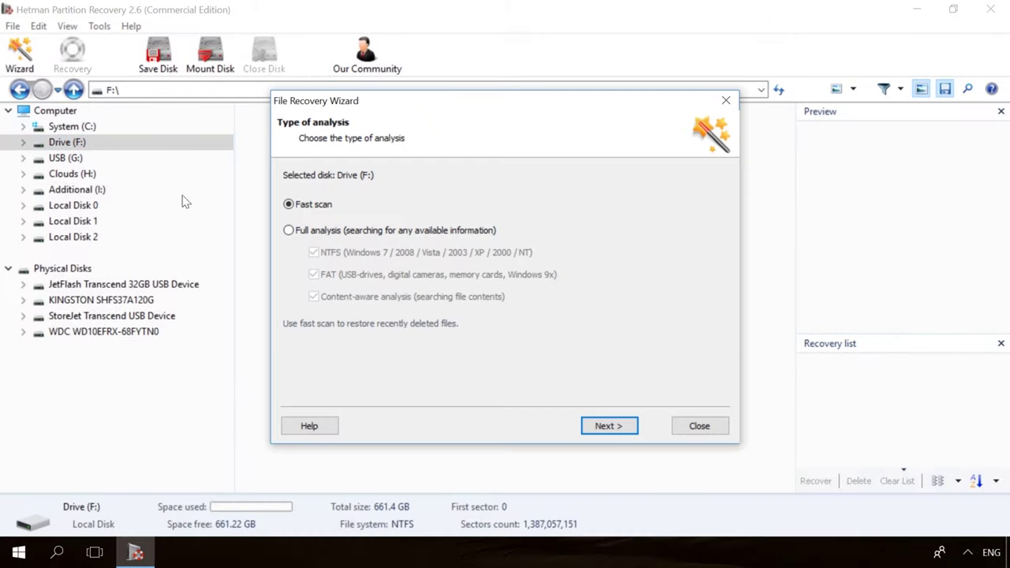
- Fast-scan Drive (F:), preview 19779_en_1.jpg, and recover the deleted video 856071704.mp4
left_click(631, 428)
left_click(631, 428)
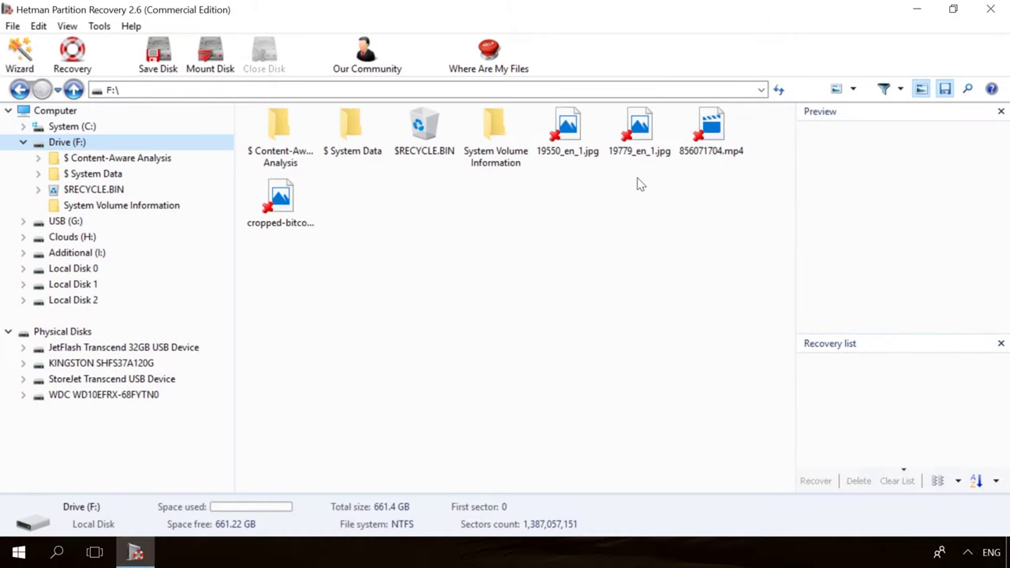
left_click(638, 130)
left_click(714, 129)
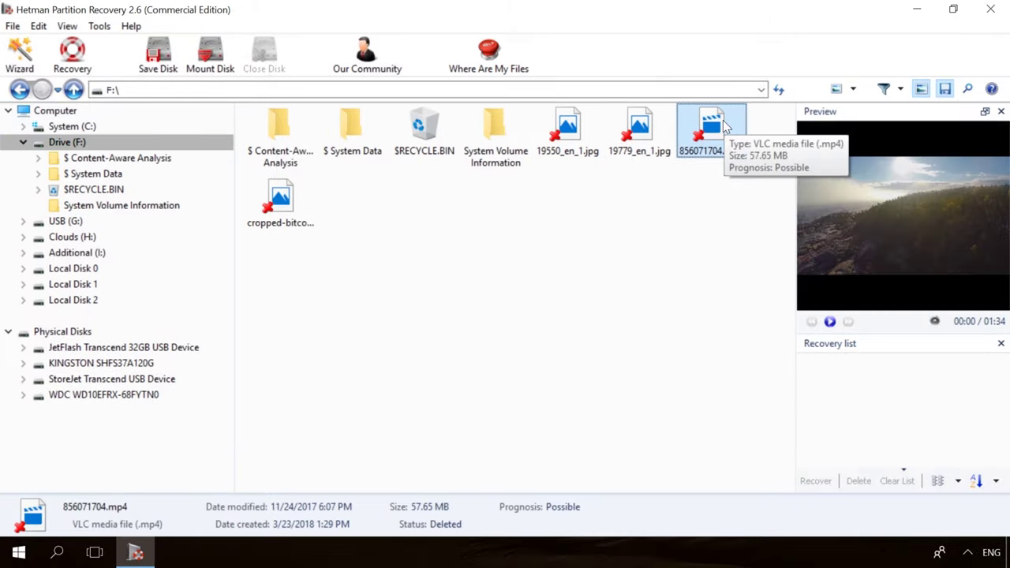
left_click(87, 60)
left_click(608, 426)
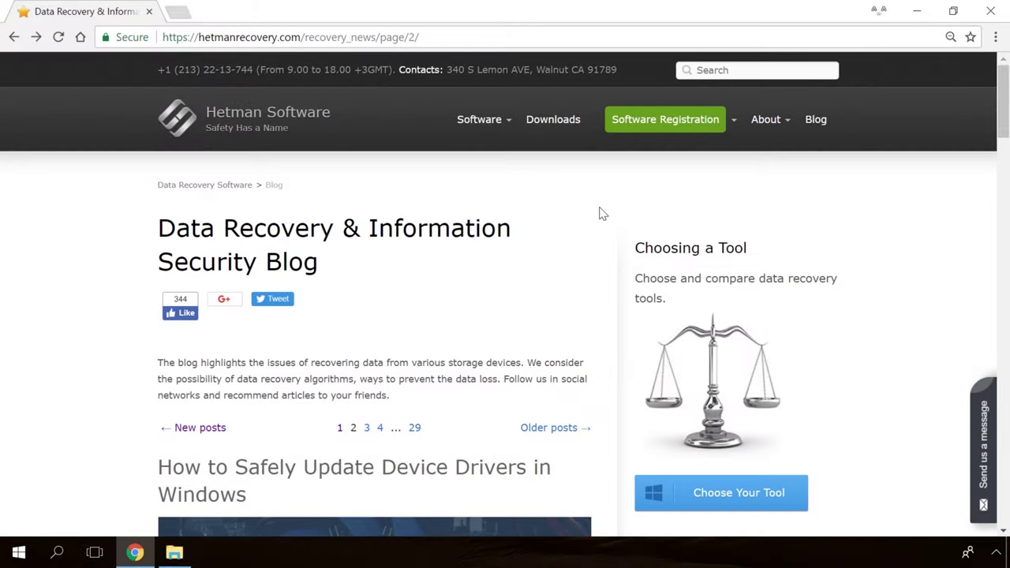
scroll(600, 213, "down", 15)
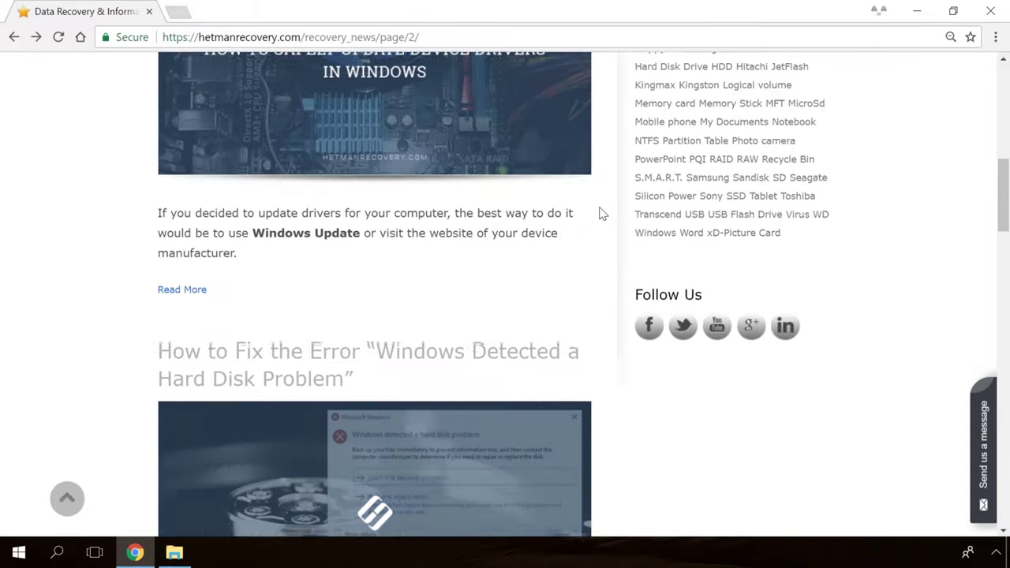
- Open the 'Windows Detected a Hard Disk Problem' article and bring up its Send us a message form
scroll(599, 213, "down", 13)
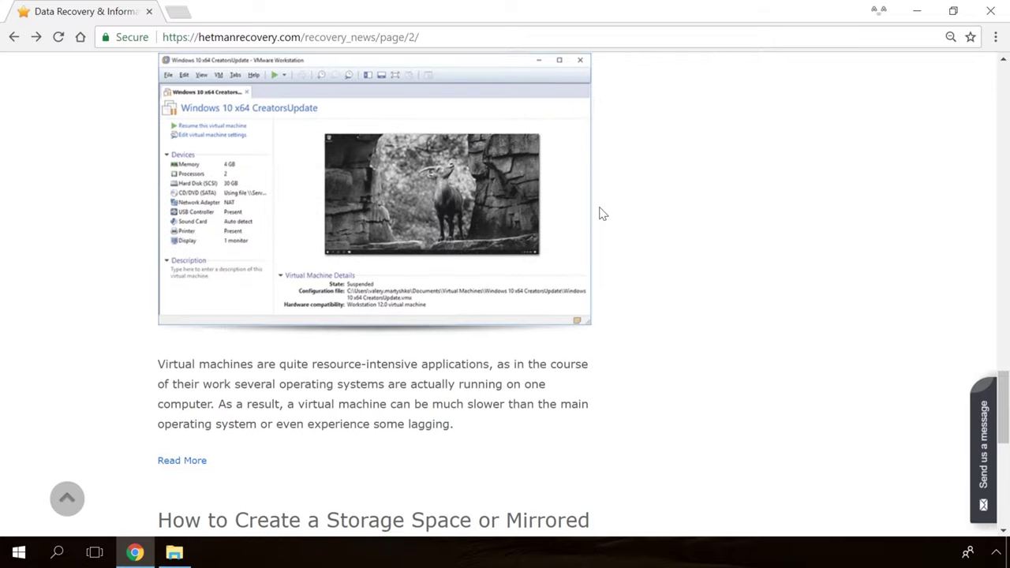
scroll(599, 213, "up", 7)
scroll(599, 213, "up", 10)
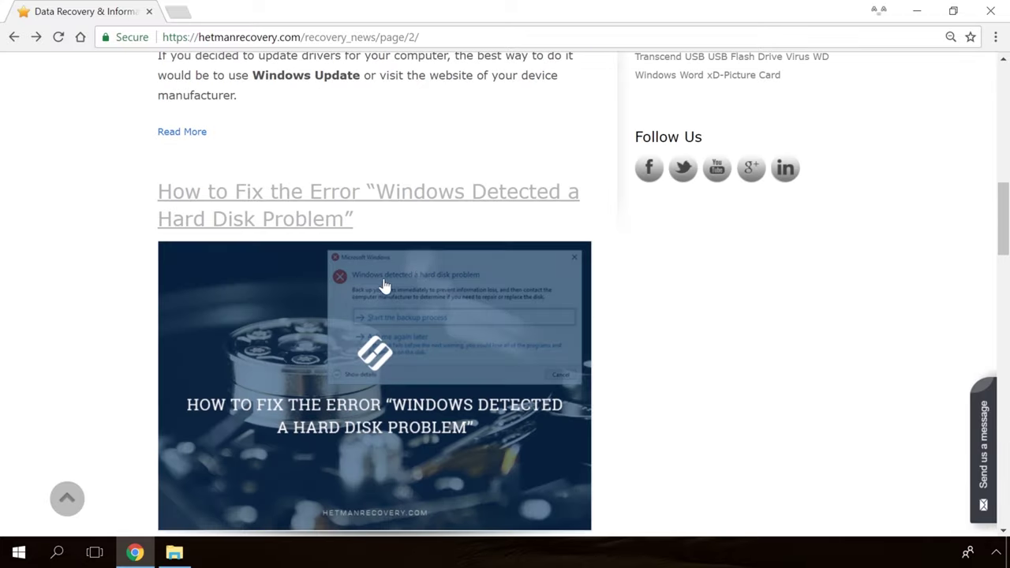
left_click(383, 286)
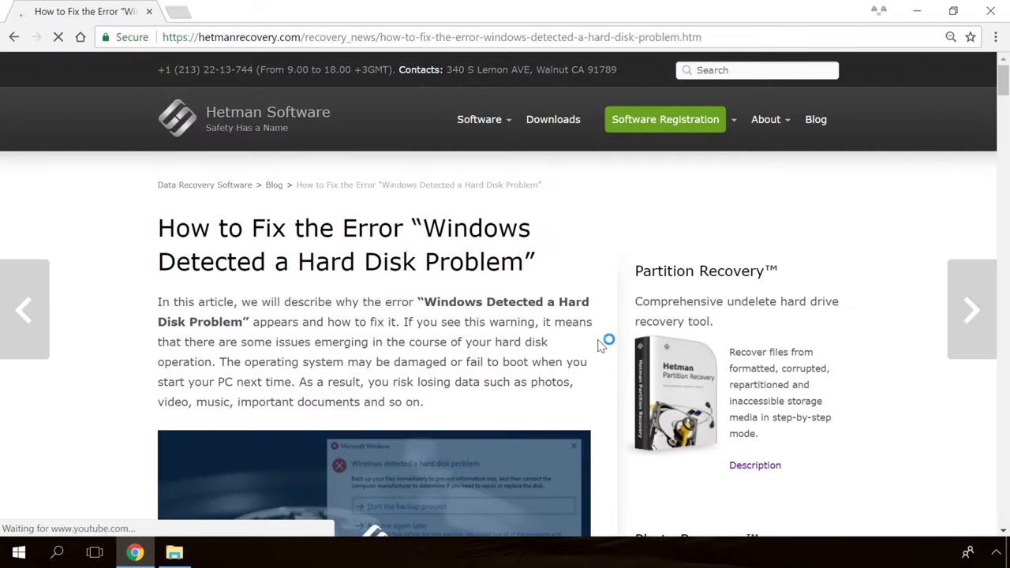
scroll(599, 345, "down", 20)
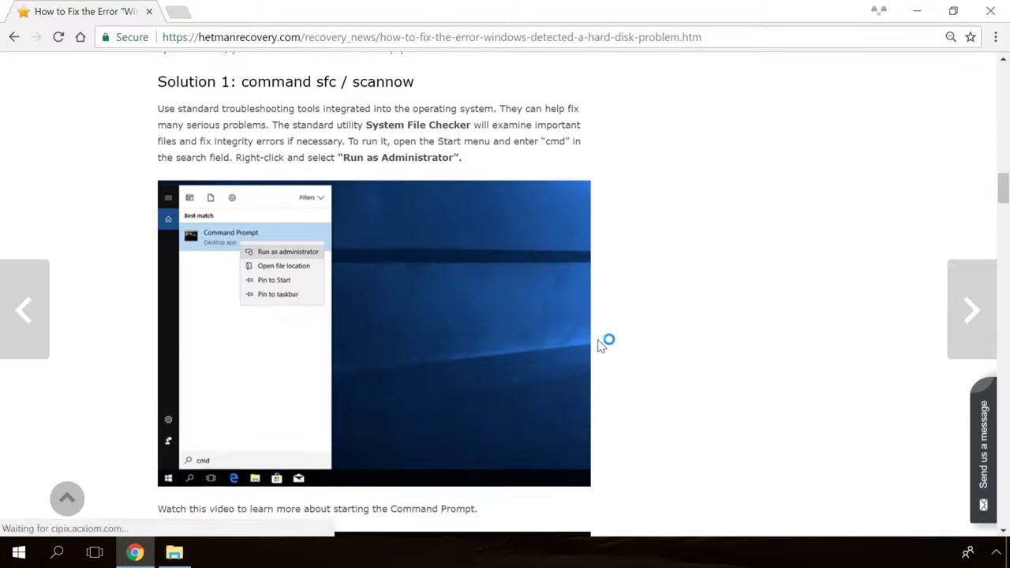
scroll(599, 345, "down", 7)
scroll(604, 347, "up", 2)
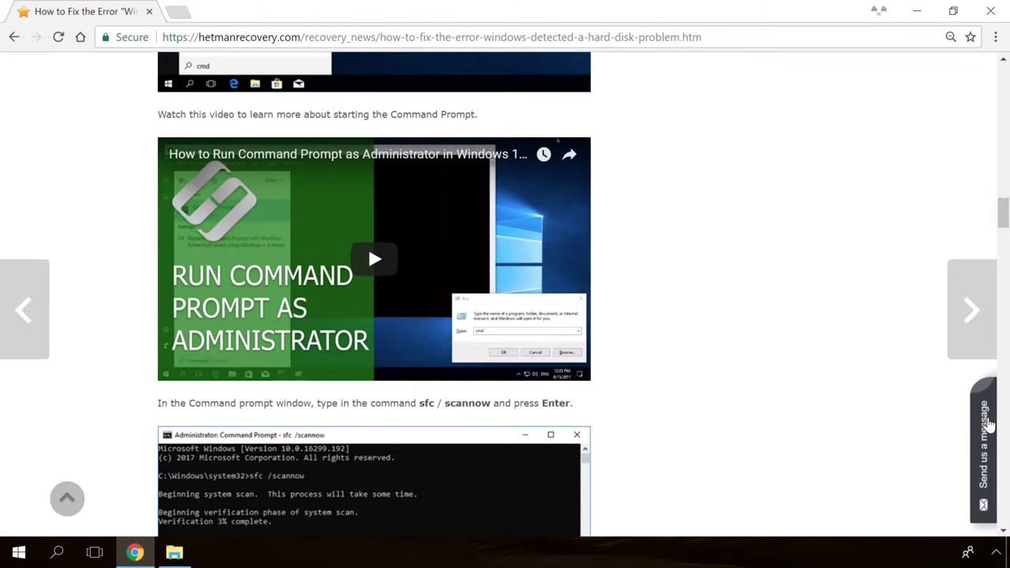
left_click(988, 425)
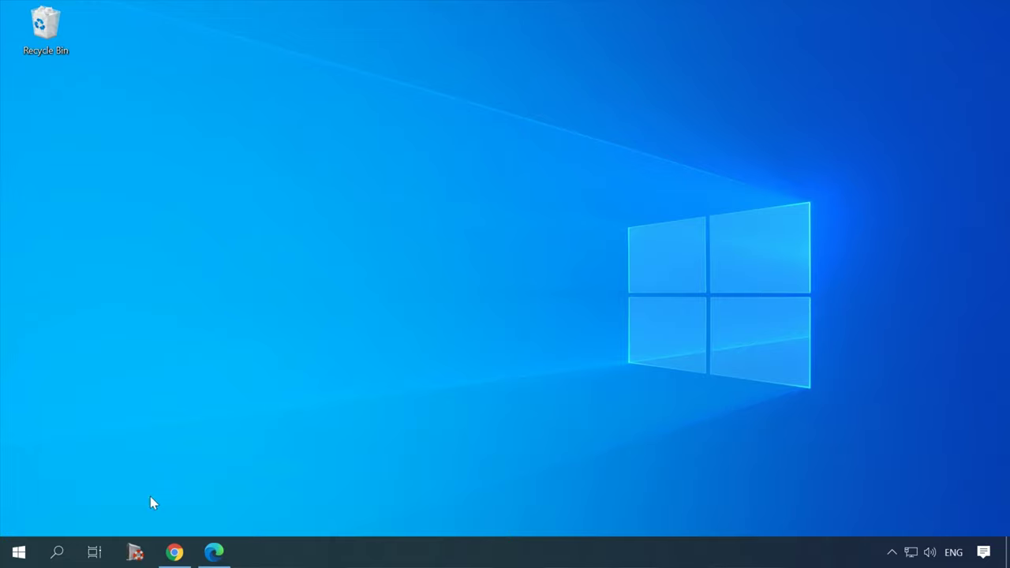
mouse_move(227, 556)
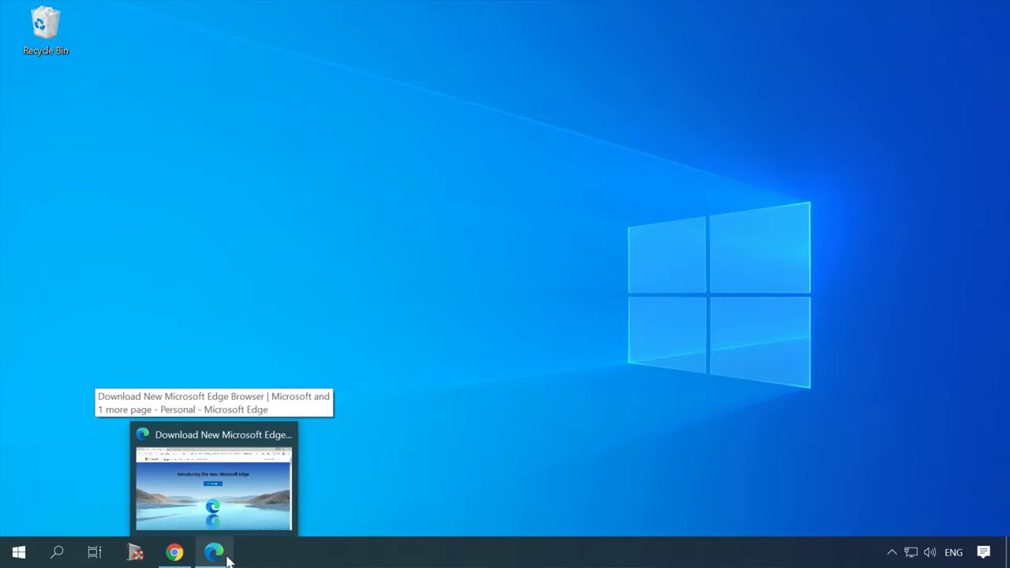
- Bring up the Edge download page in Chrome and view the list of other supported platforms
left_click(175, 553)
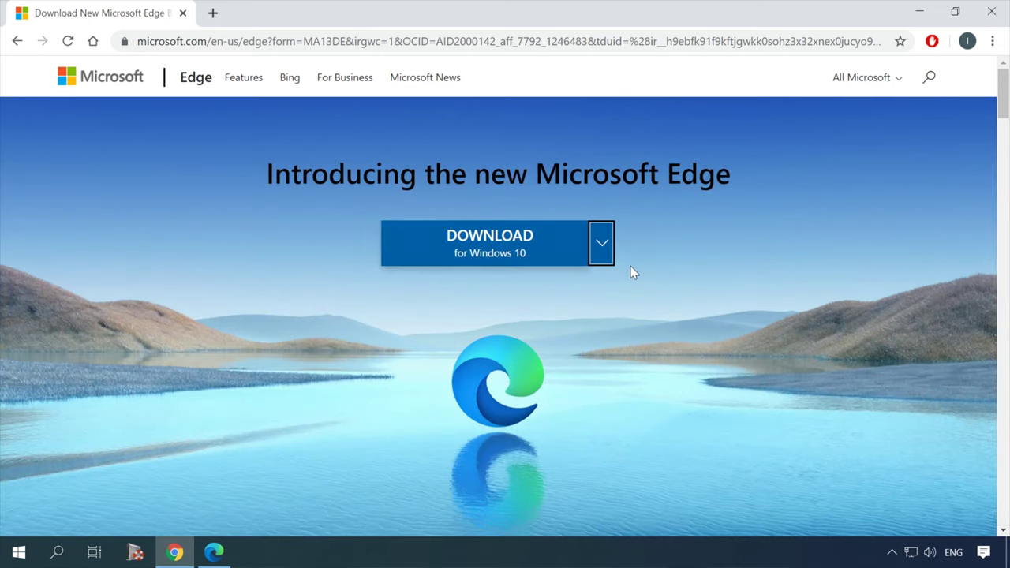
left_click(602, 251)
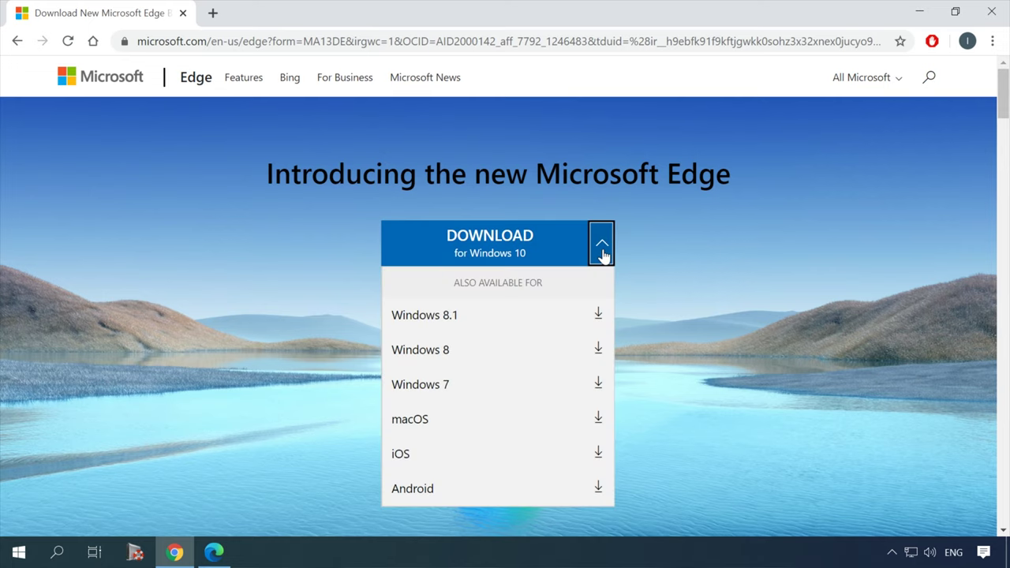
scroll(577, 336, "down", 3)
scroll(561, 376, "up", 3)
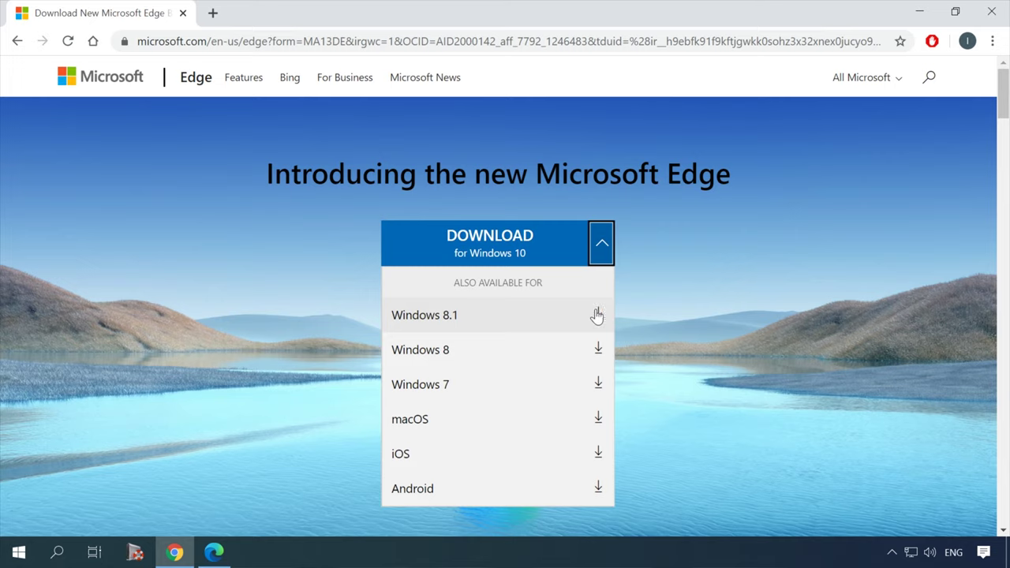
left_click(699, 264)
- Scroll down through the rest of the Microsoft Edge download page
scroll(698, 276, "down", 2)
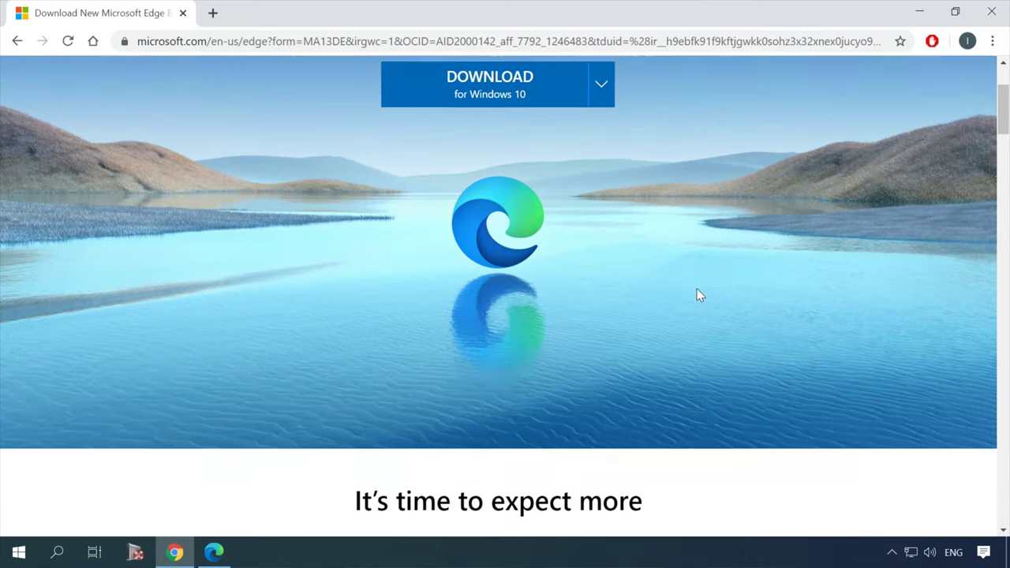
scroll(696, 289, "down", 5)
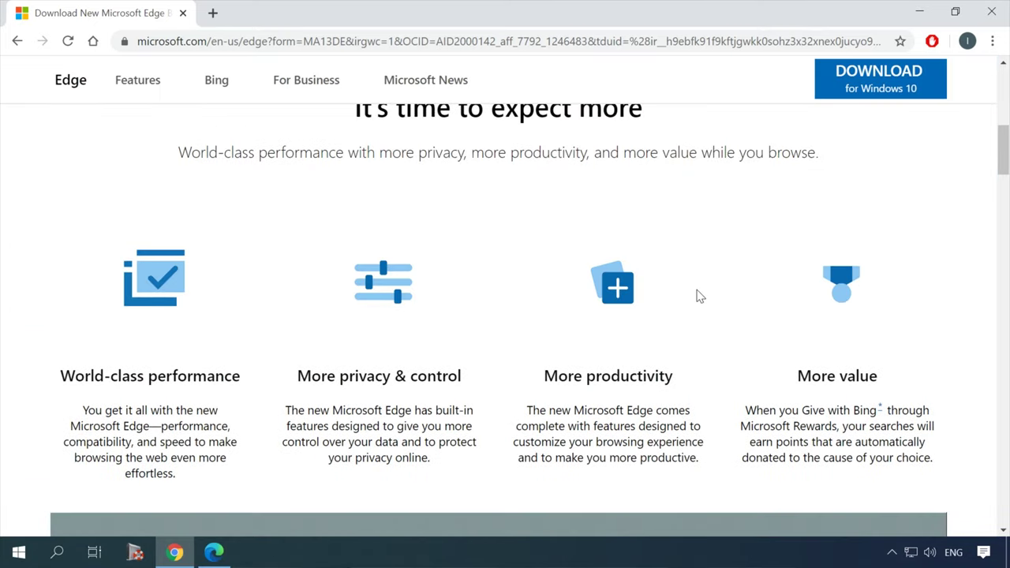
scroll(698, 296, "down", 8)
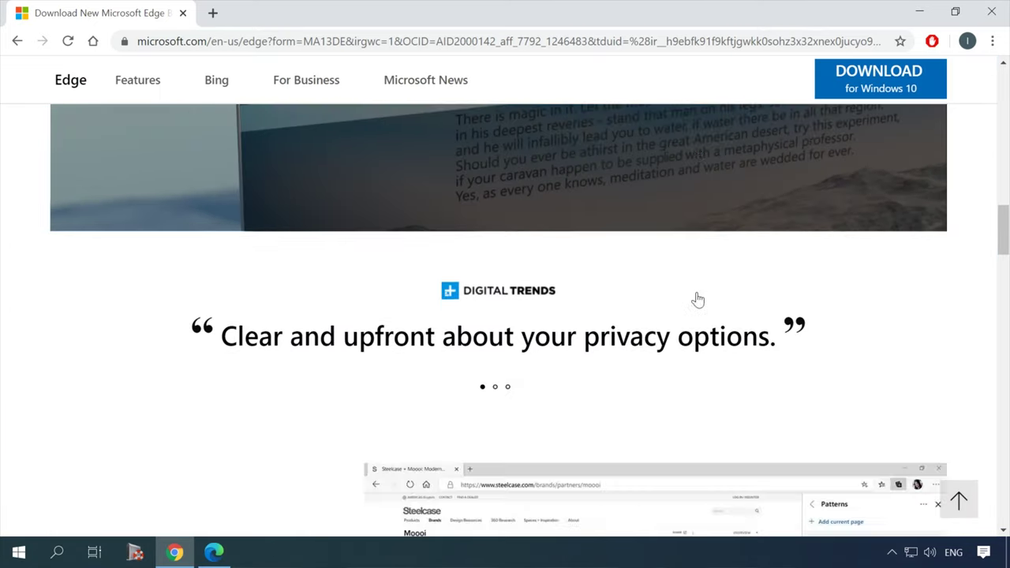
scroll(697, 298, "down", 3)
scroll(697, 298, "up", 1)
scroll(696, 299, "down", 3)
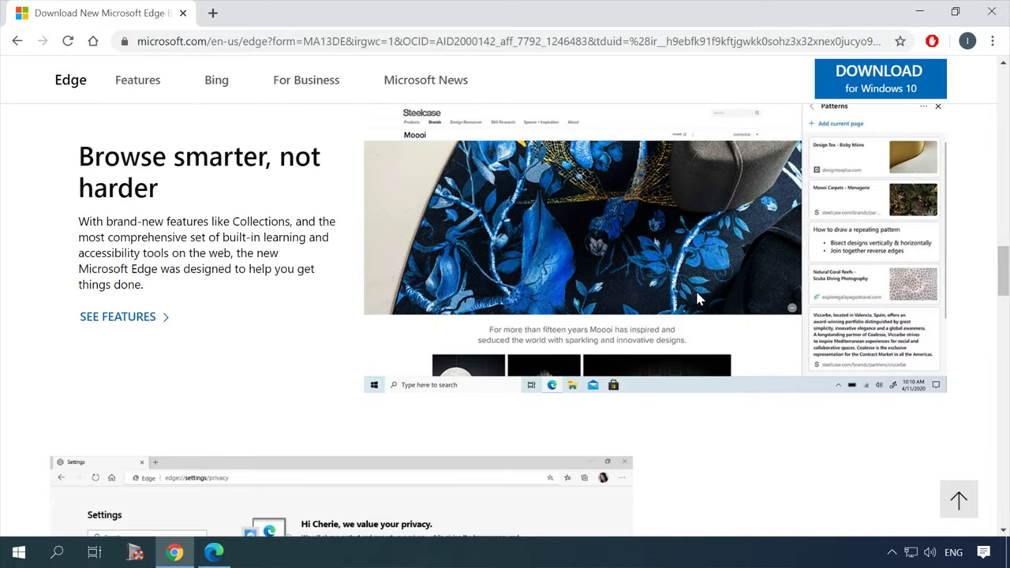
scroll(697, 298, "down", 6)
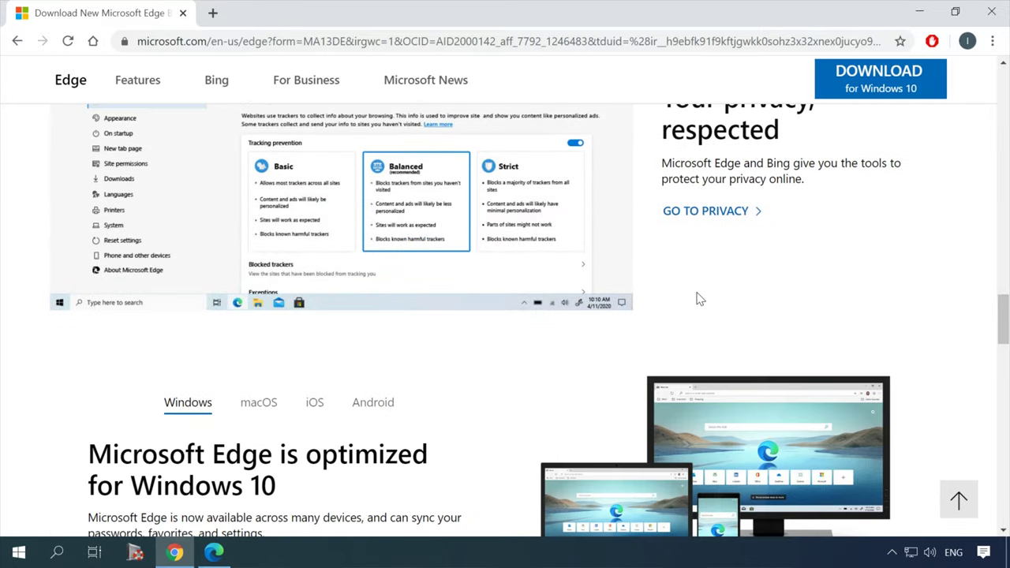
scroll(697, 298, "down", 4)
scroll(698, 299, "down", 3)
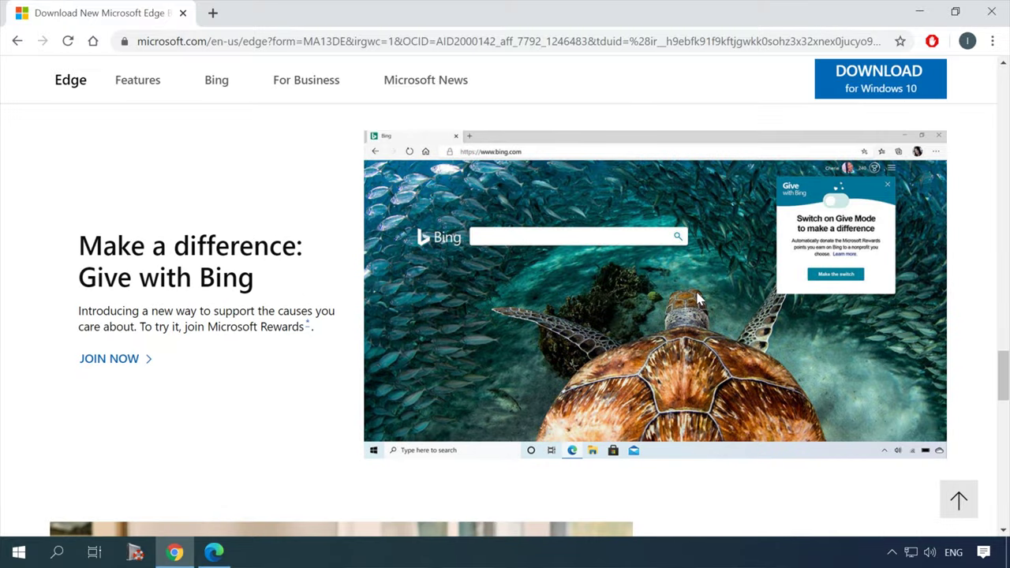
scroll(698, 298, "down", 6)
scroll(697, 298, "down", 4)
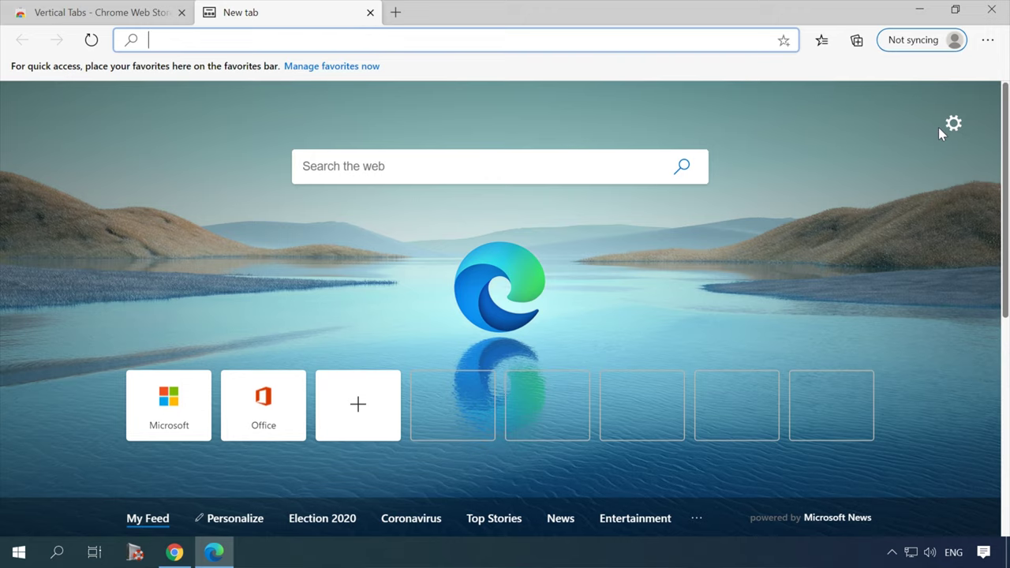
- Try the Focused, Inspirational and Informational new tab layouts, then choose Custom
left_click(952, 126)
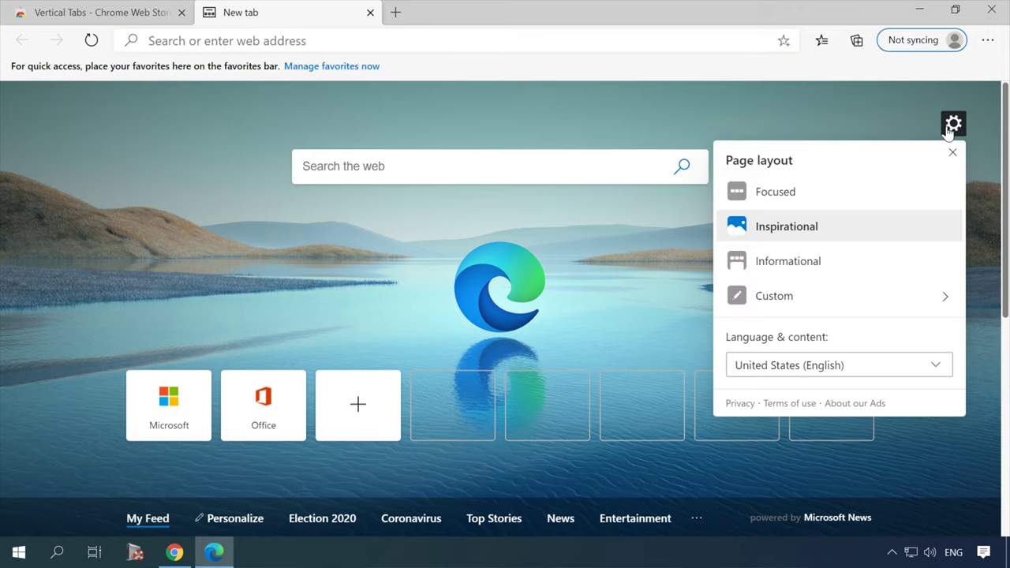
left_click(786, 194)
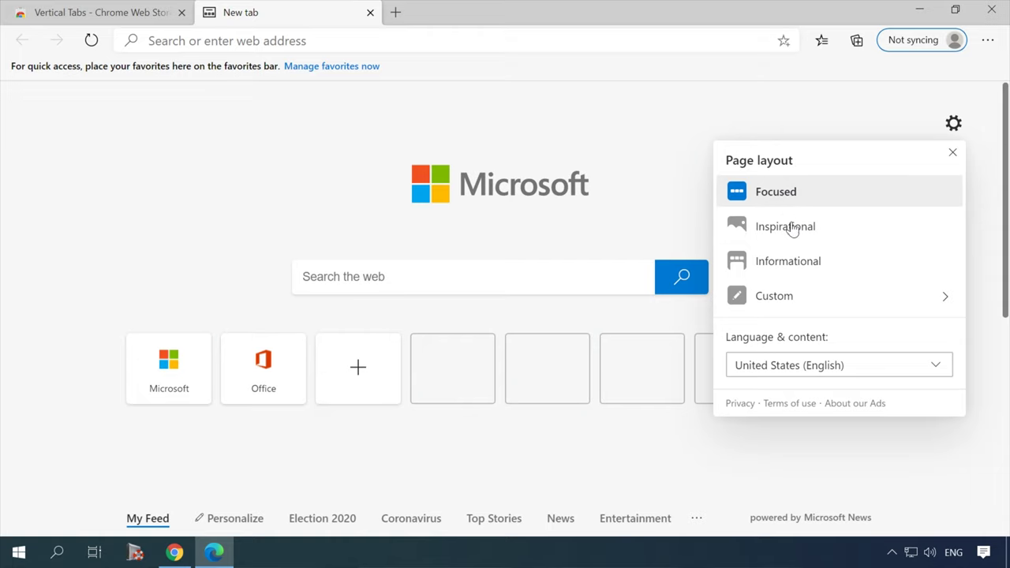
left_click(791, 228)
left_click(787, 261)
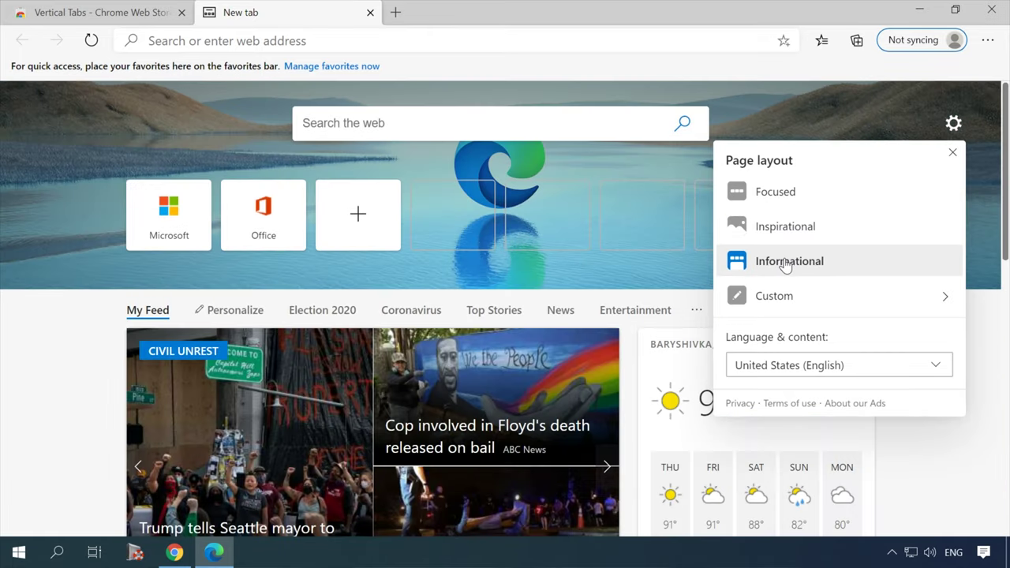
left_click(784, 297)
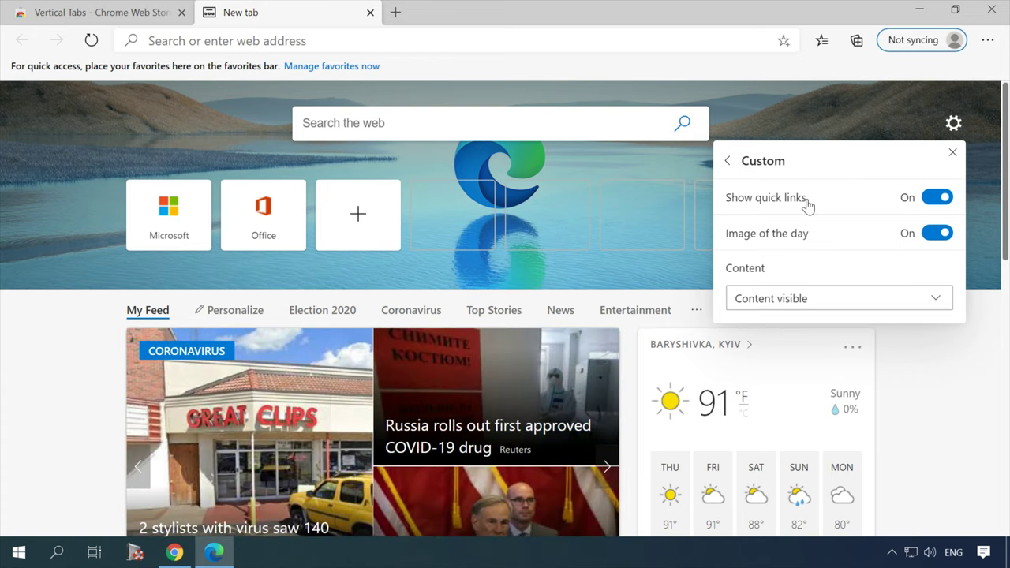
- Try the news content options 'Headings only' and 'Content visible on scroll'
left_click(801, 299)
left_click(798, 352)
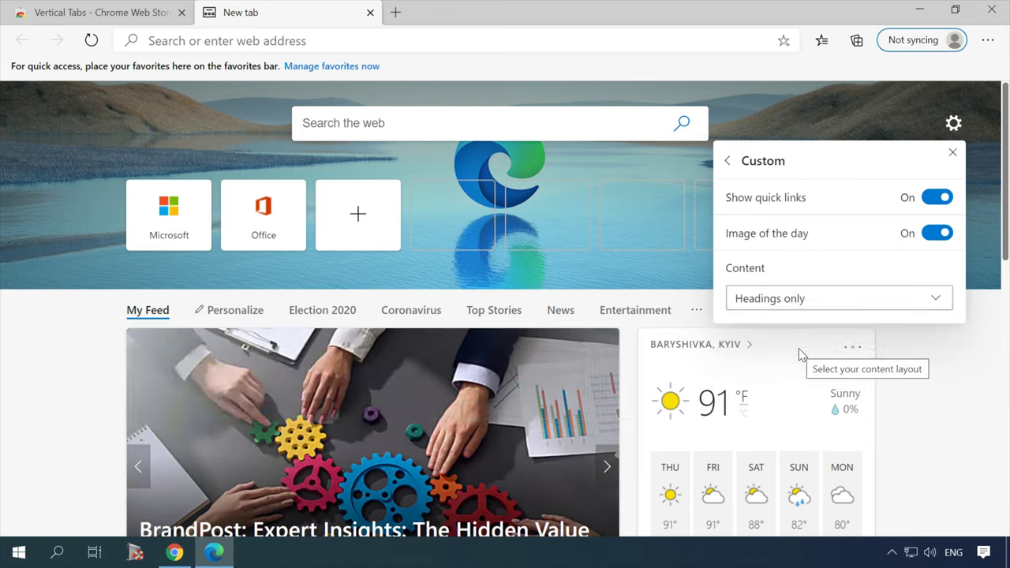
left_click(797, 300)
left_click(781, 377)
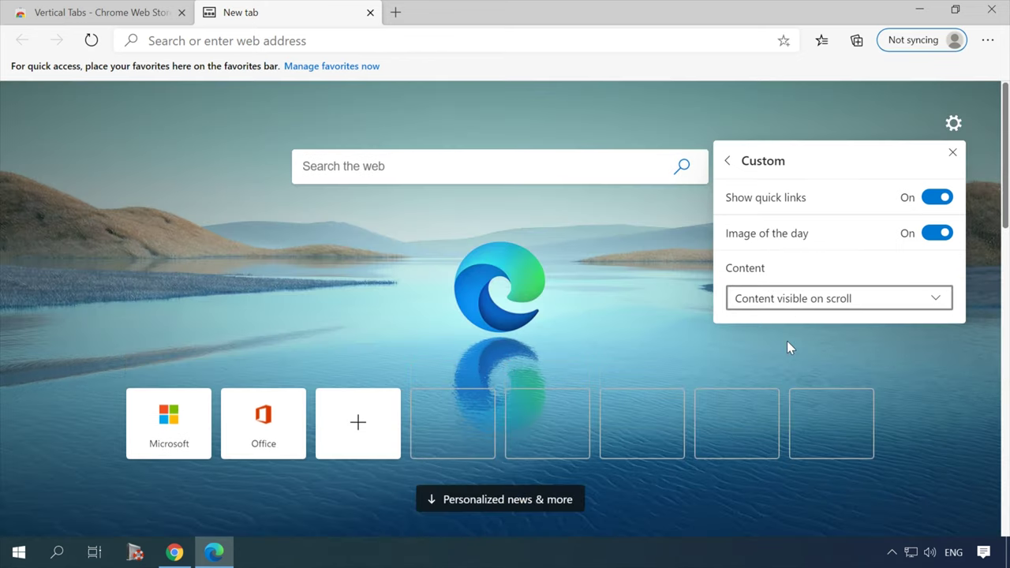
scroll(697, 366, "down", 3)
scroll(671, 356, "up", 3)
- Turn content off, then set the new tab content to 'Content visible' and close the panel
left_click(953, 123)
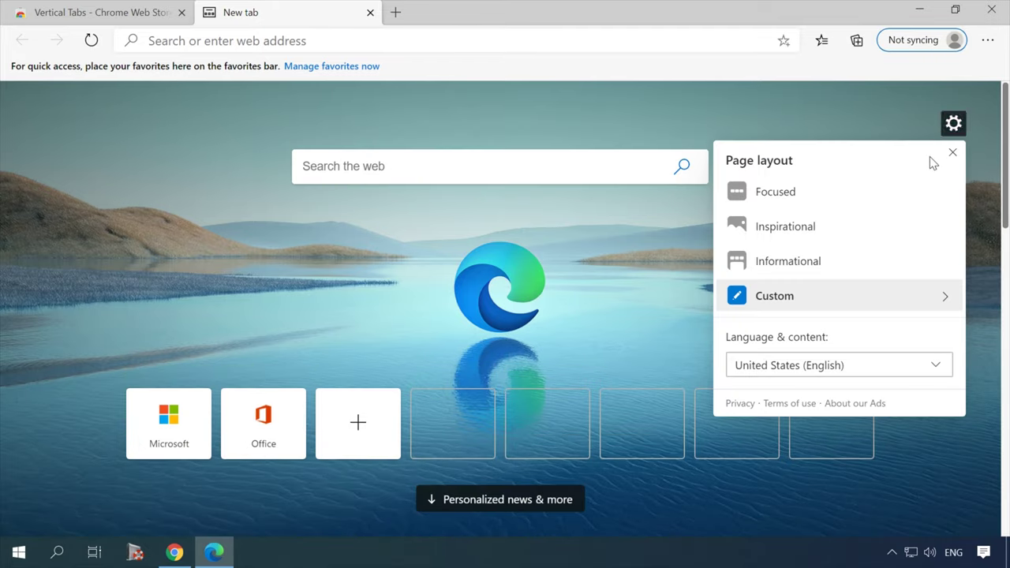
left_click(802, 302)
left_click(799, 298)
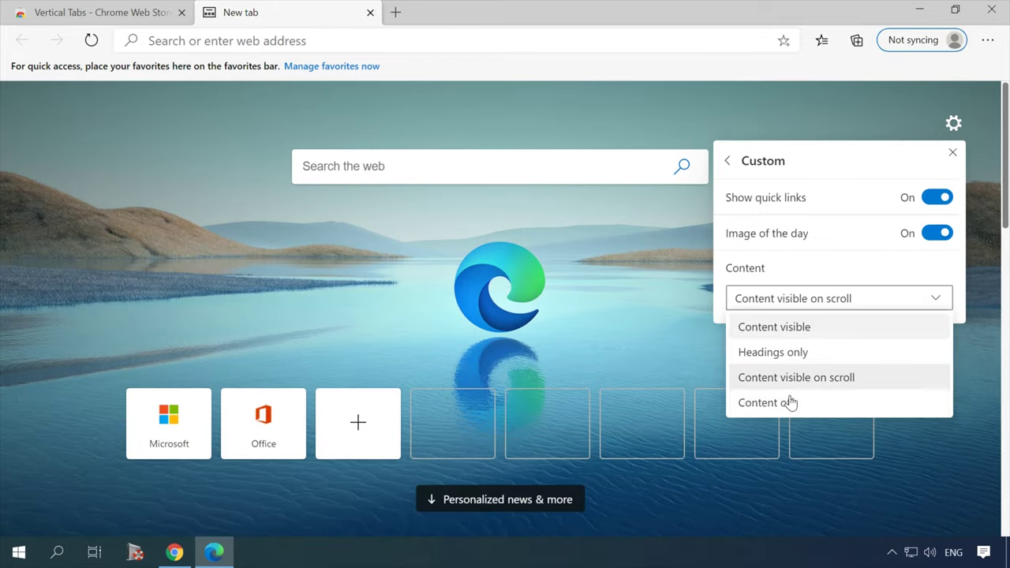
left_click(787, 401)
left_click(785, 303)
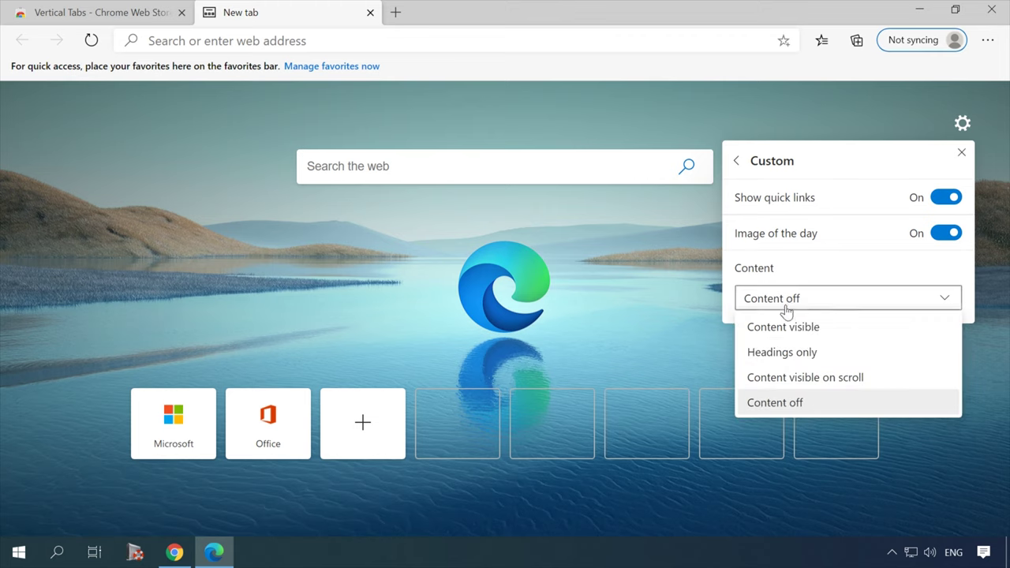
left_click(789, 328)
left_click(912, 102)
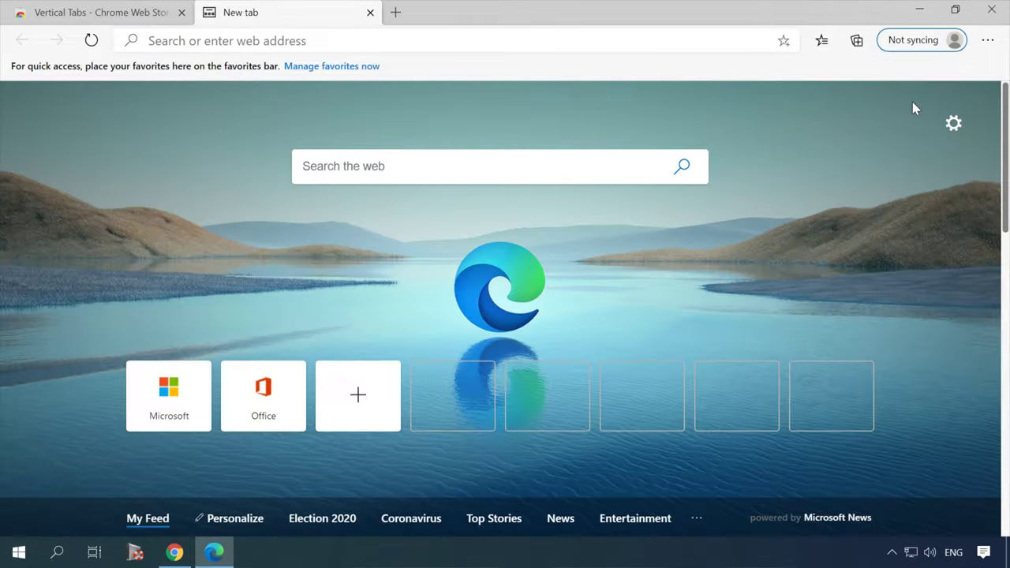
left_click(988, 40)
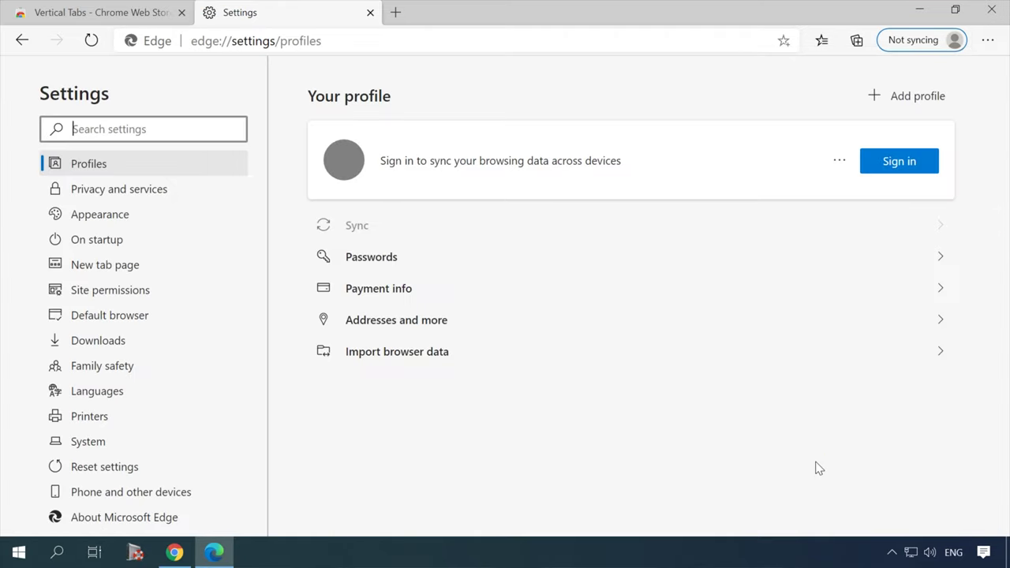
- Open the Privacy and services settings and scroll to Tracking prevention
left_click(130, 195)
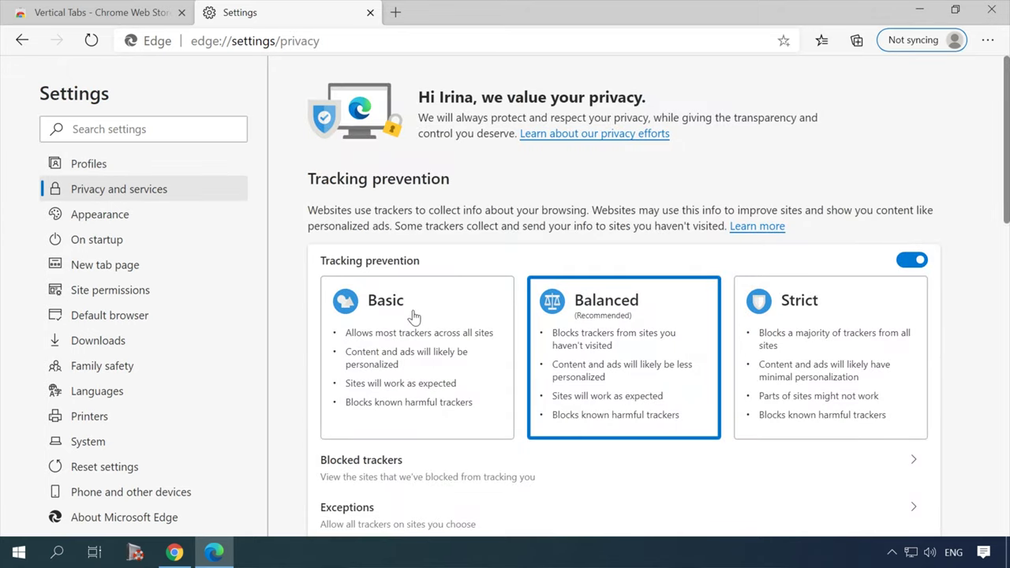
scroll(462, 331, "down", 5)
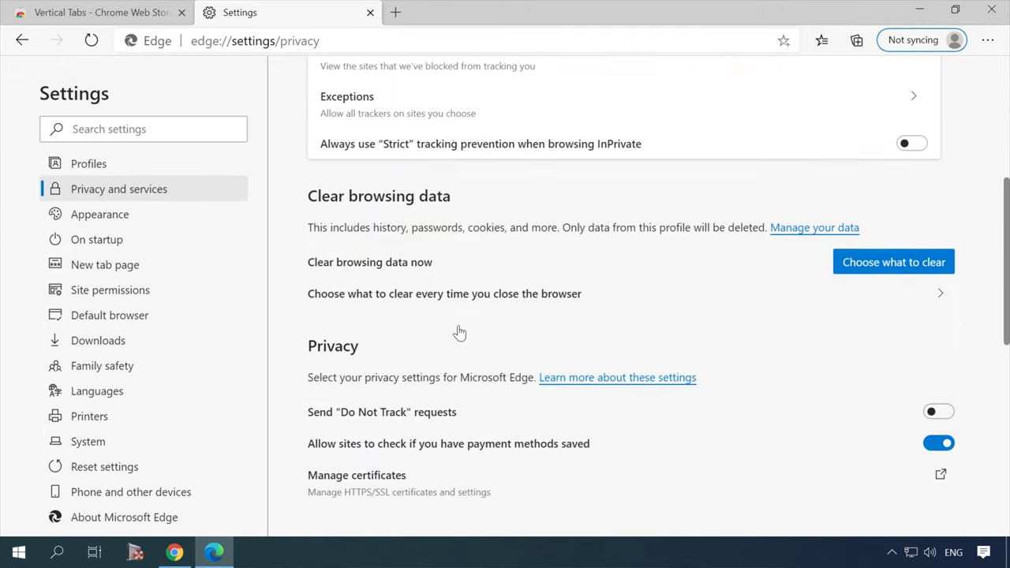
scroll(460, 332, "down", 2)
scroll(766, 309, "up", 8)
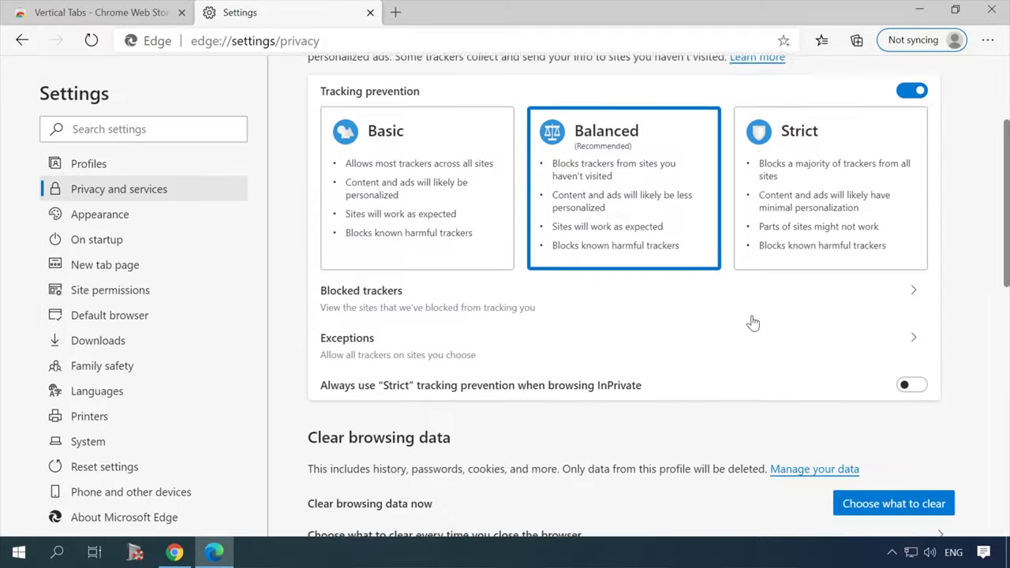
- Open the tracking prevention support article and play its explainer video
left_click(758, 228)
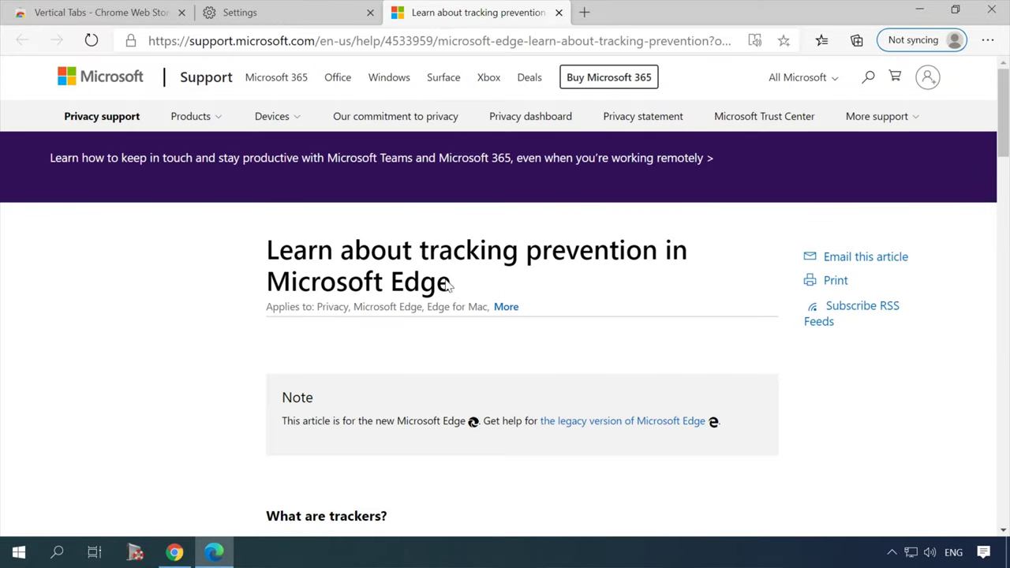
scroll(252, 300, "down", 4)
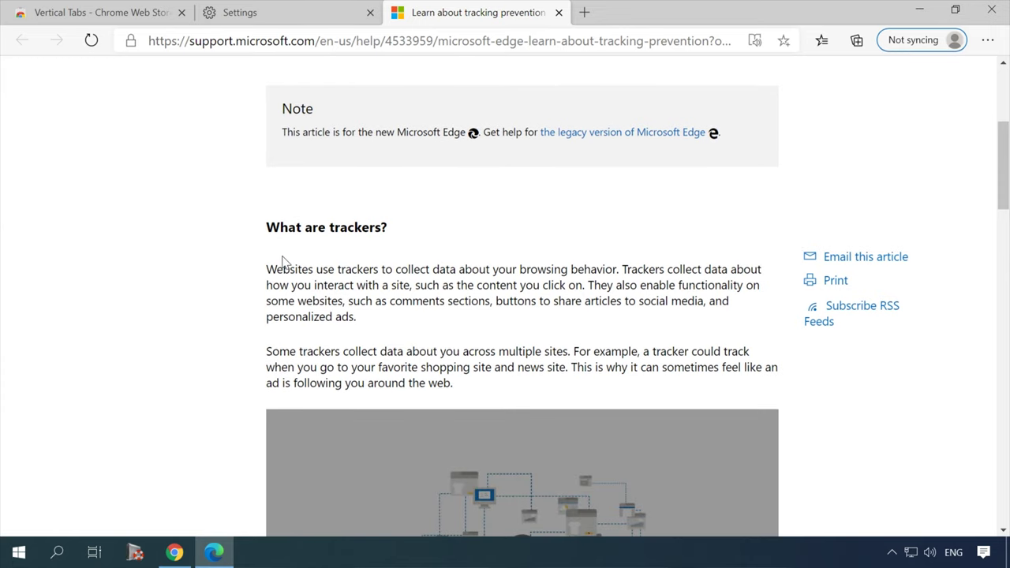
scroll(333, 344, "down", 4)
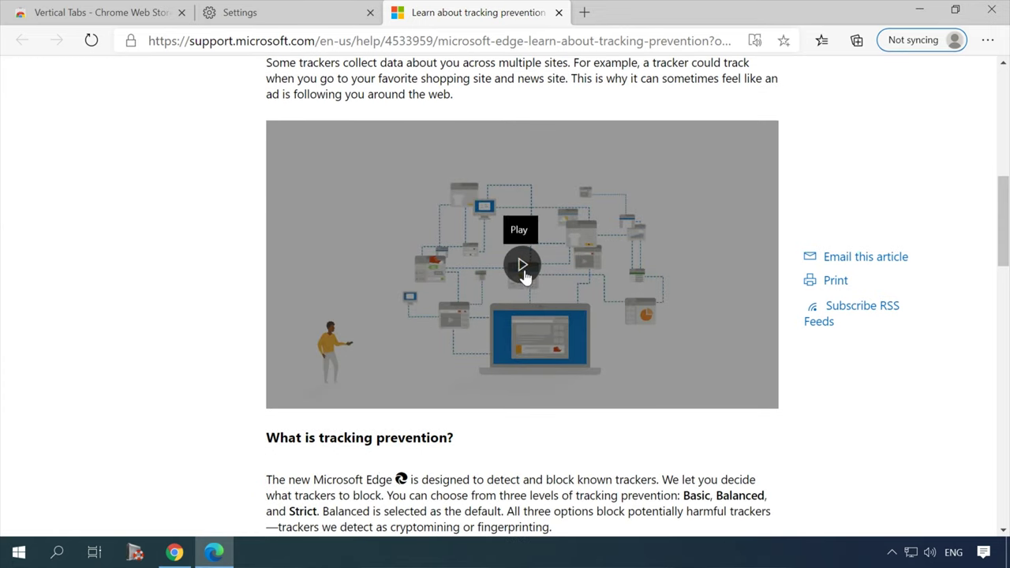
left_click(522, 269)
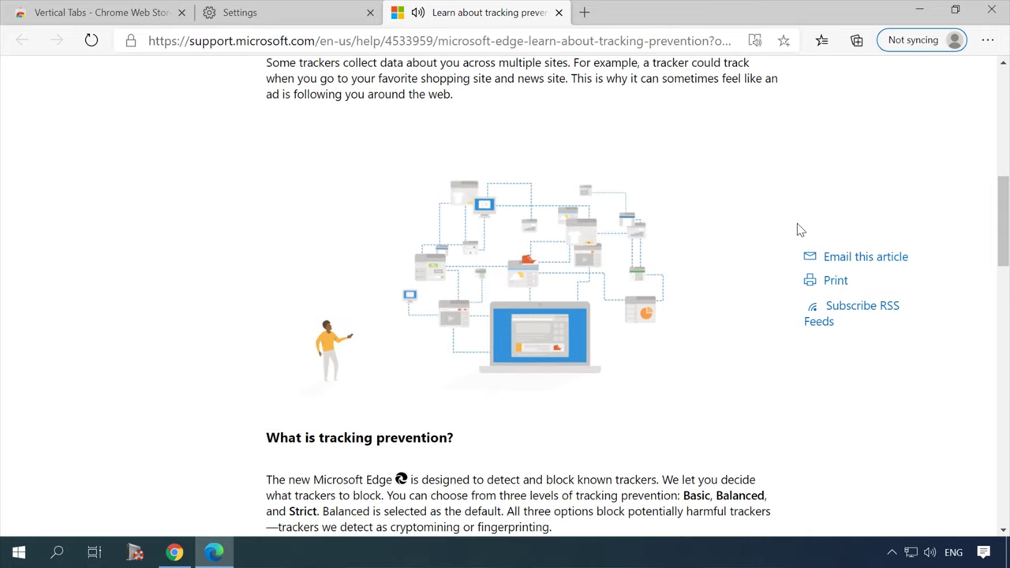
- In a new tab, go to the Extensions page and open the Edge Add-ons store
key("ctrl+t")
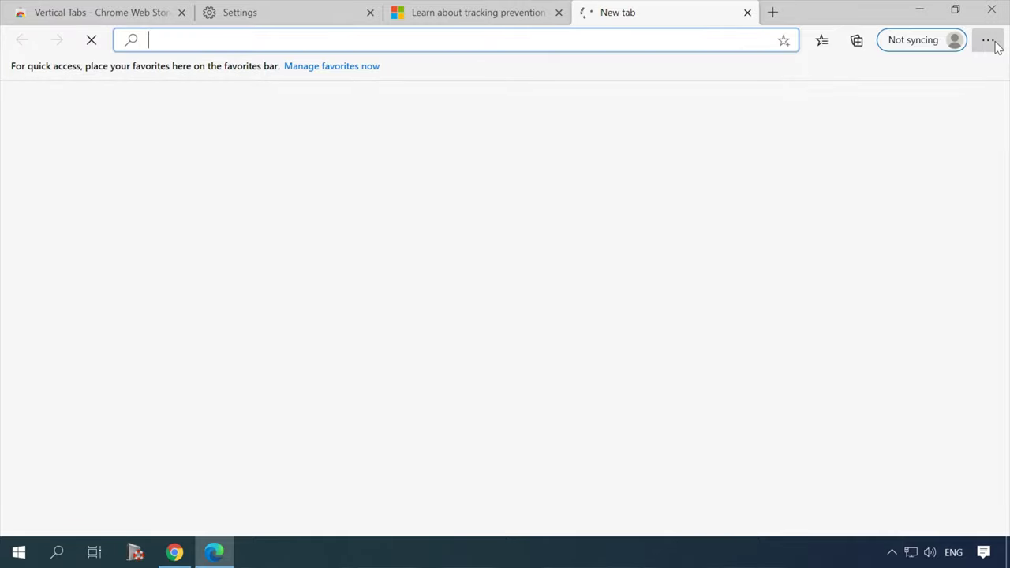
left_click(989, 41)
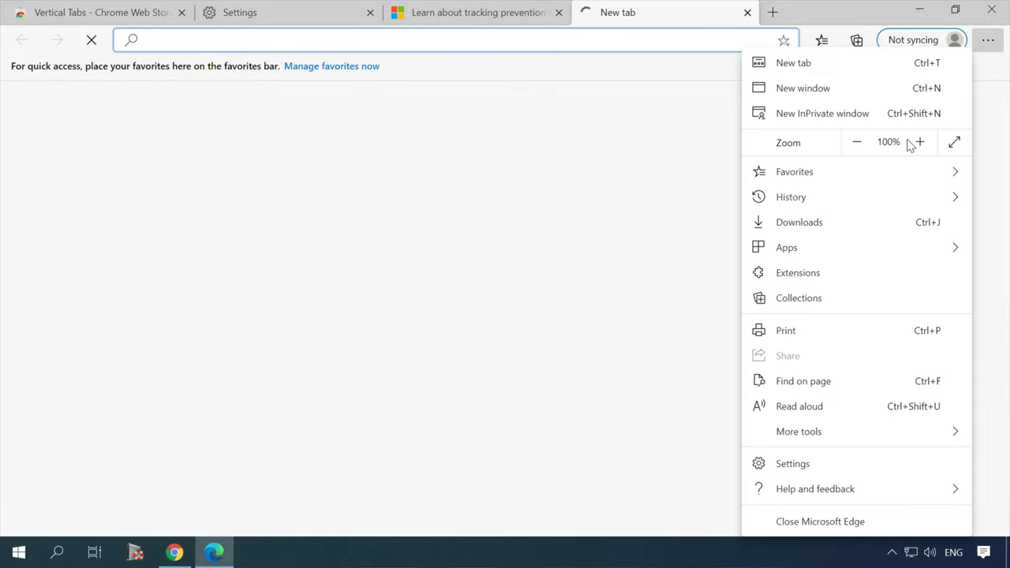
left_click(834, 276)
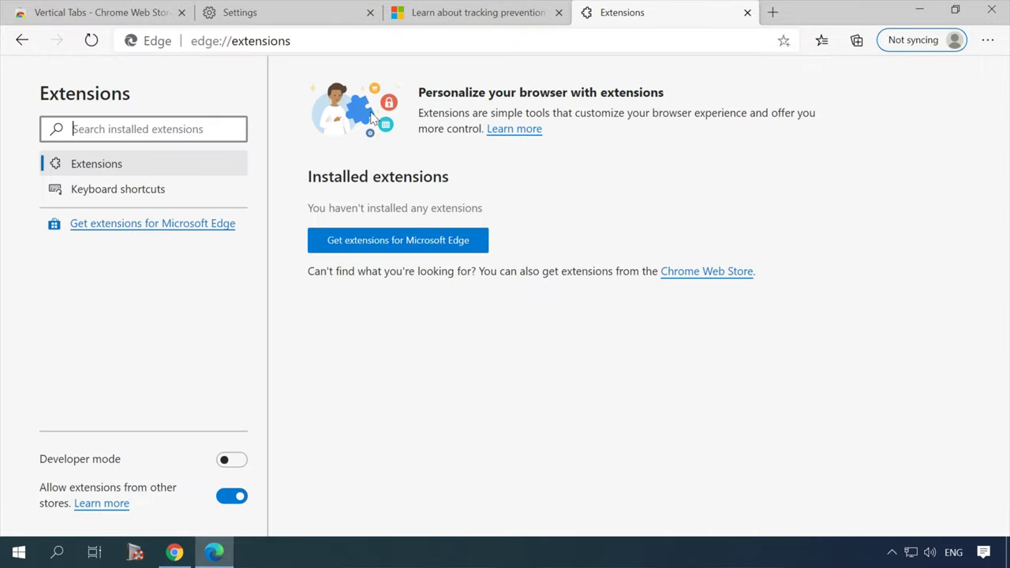
left_click(361, 241)
- Scroll down through the Edge Add-ons extension catalogue
scroll(958, 245, "down", 8)
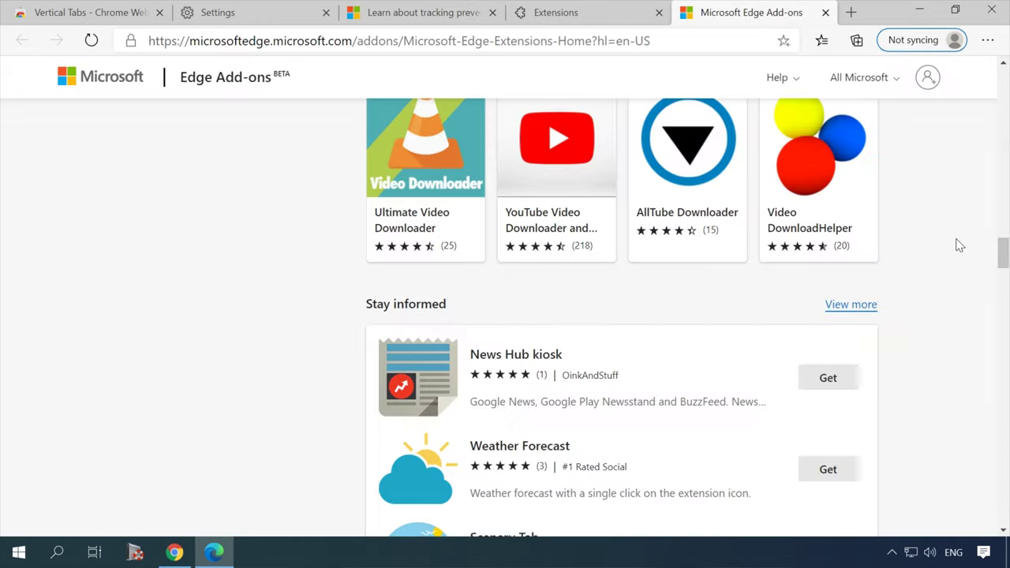
scroll(958, 245, "down", 15)
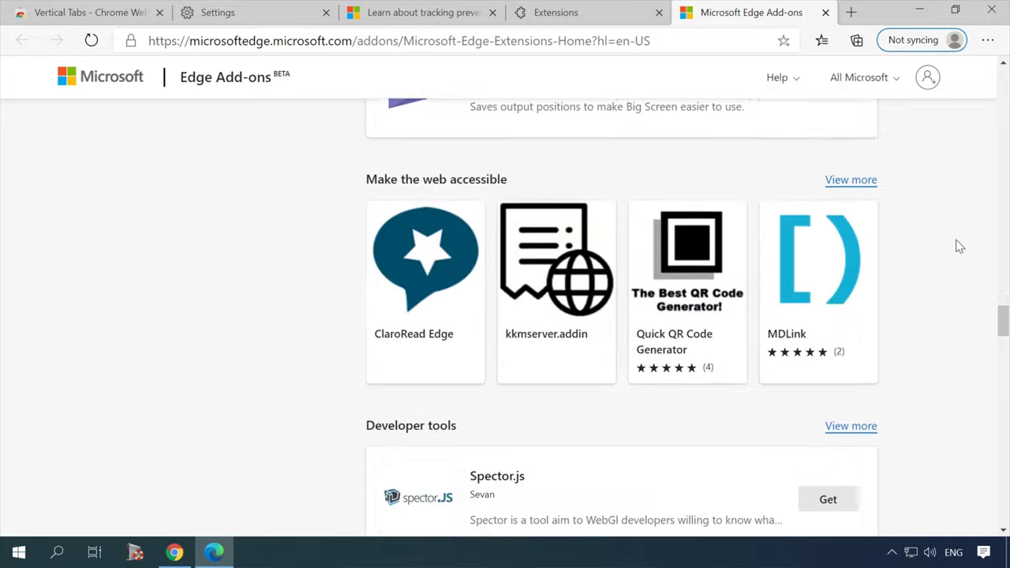
scroll(959, 246, "down", 15)
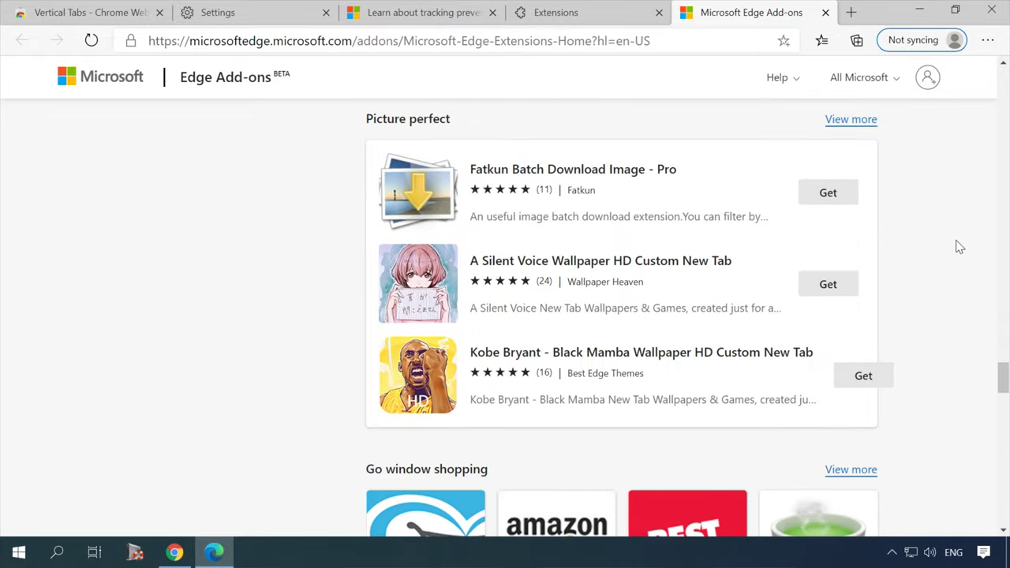
scroll(959, 247, "down", 15)
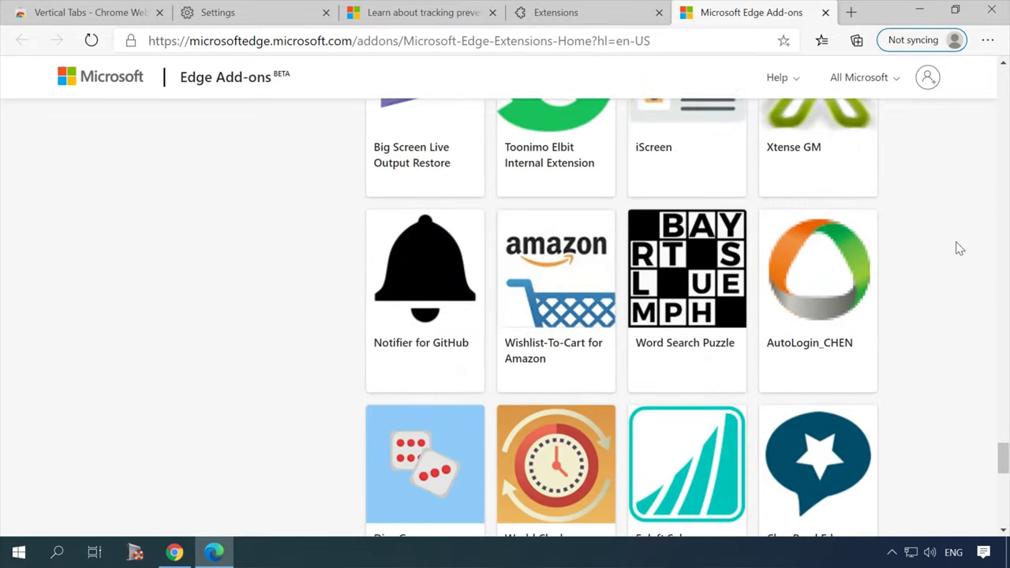
scroll(959, 247, "down", 6)
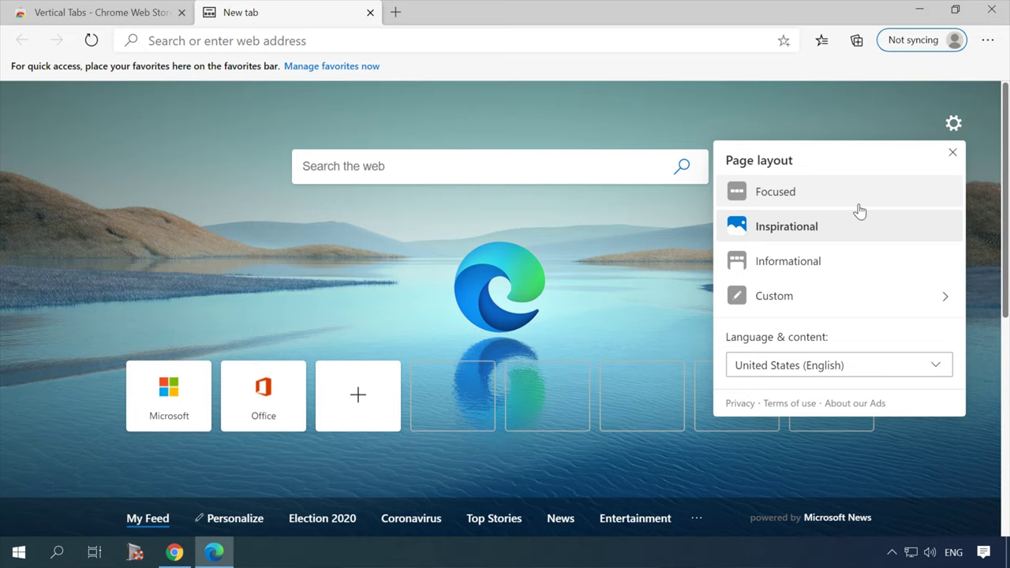
- Create a new collection named 'Collection' and save the Hetman recovery page to it
left_click(862, 120)
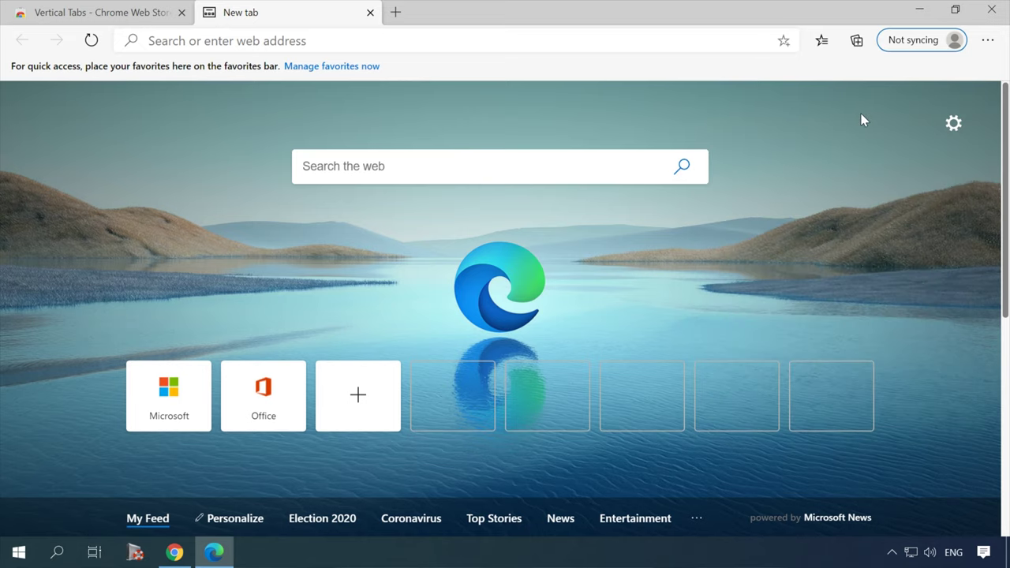
left_click(986, 41)
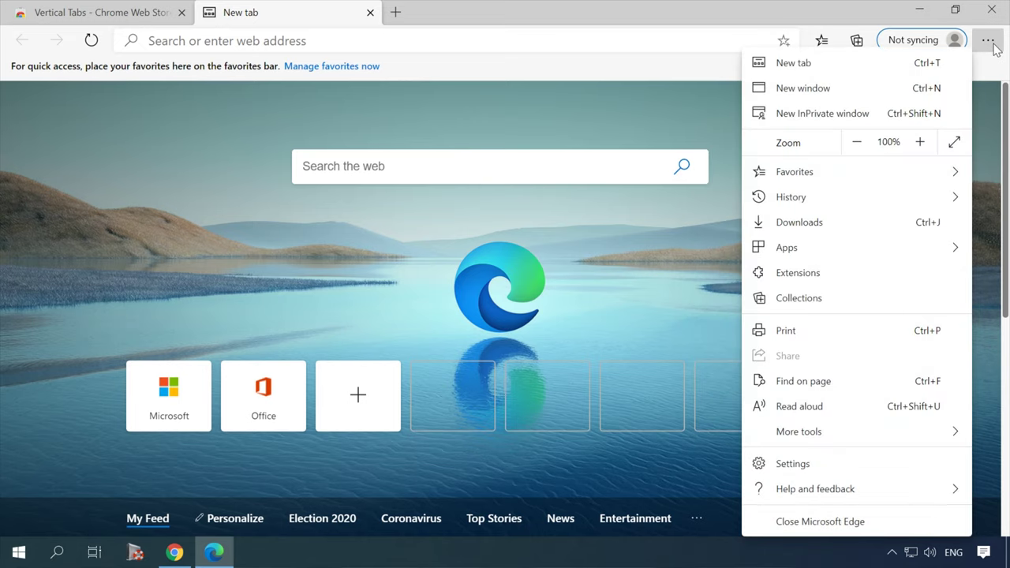
left_click(808, 300)
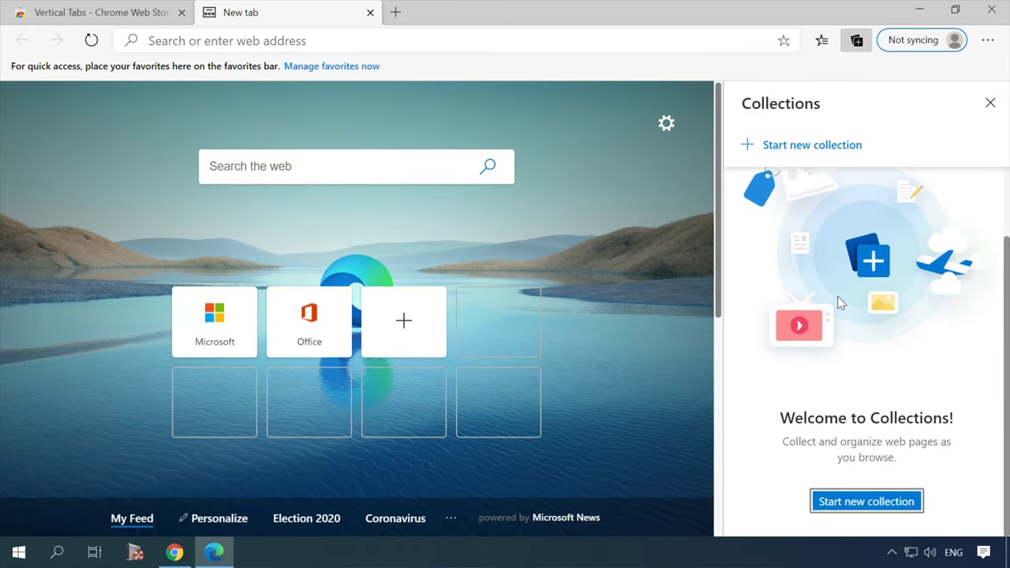
left_click(856, 503)
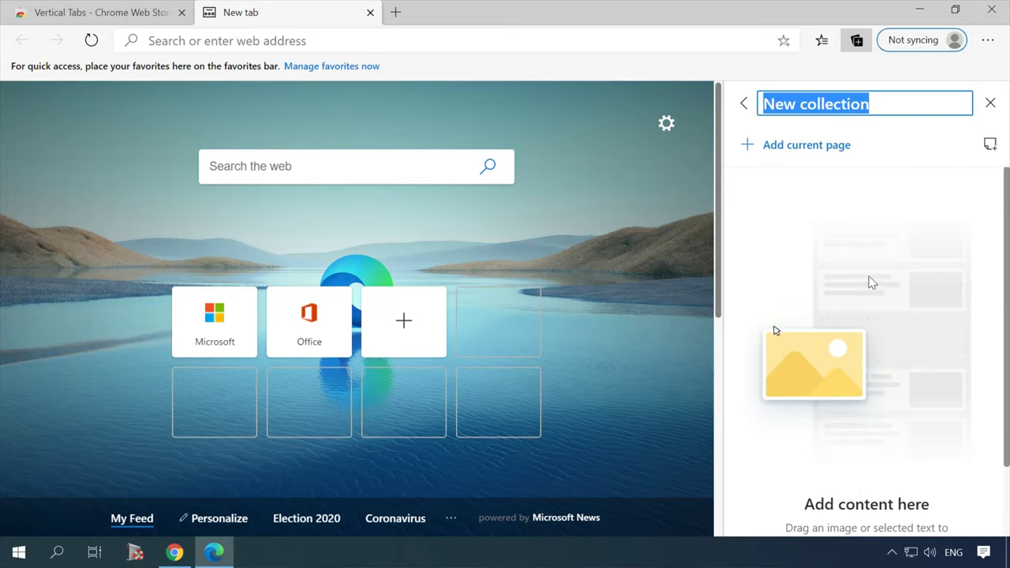
key("Left")
key("Delete")
key("Delete")
key("Delete")
key("Delete")
key("Delete")
type("C")
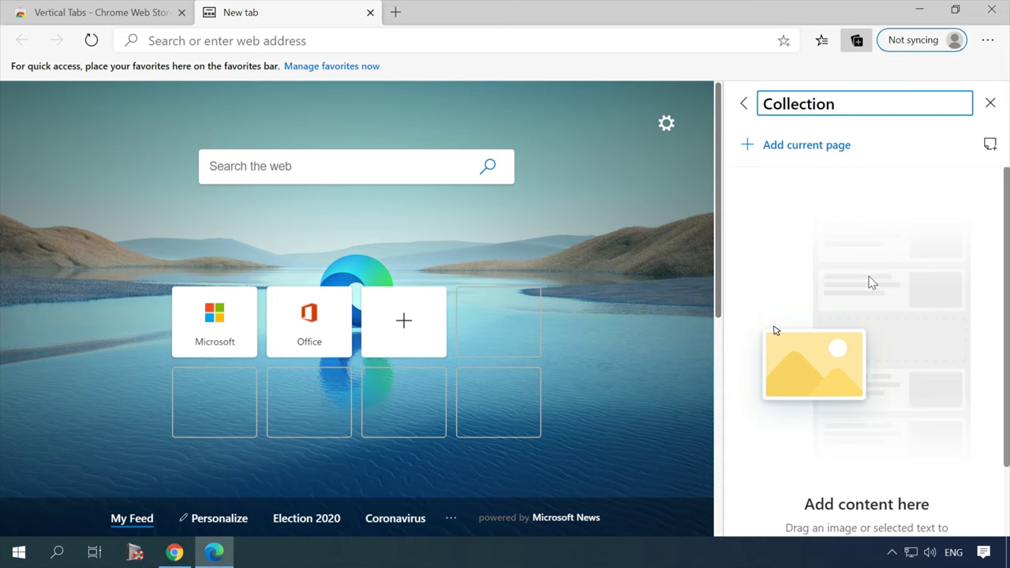
key("Return")
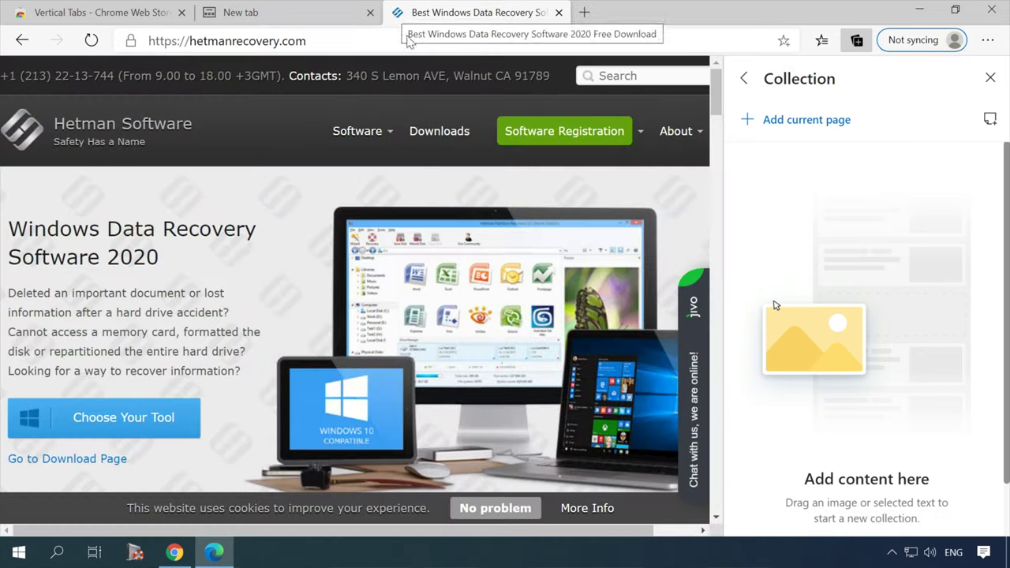
left_click(832, 122)
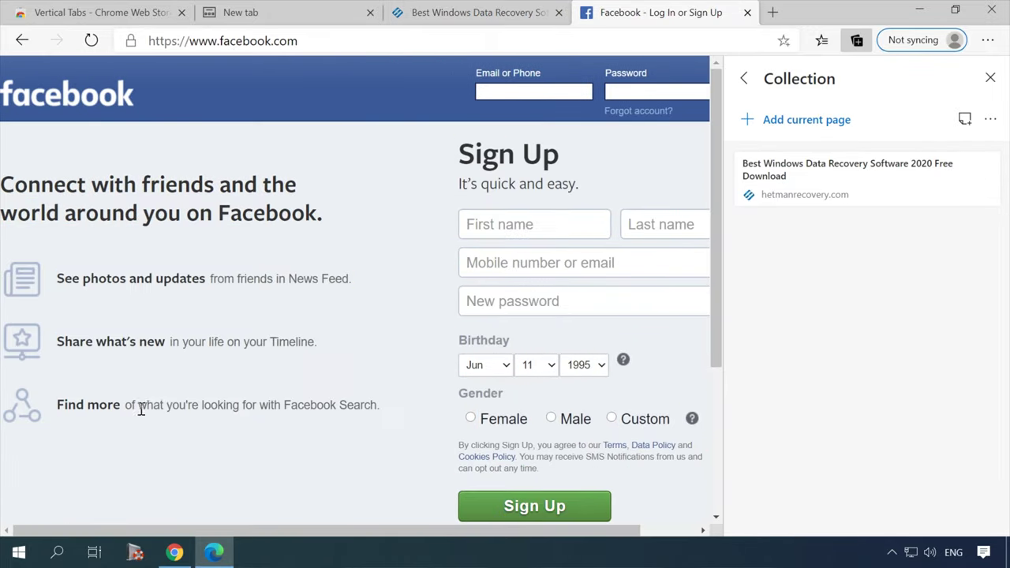
- Add the Facebook page and a sign-up terms text note to the collection, then share the note
left_click_drag(88, 99, 833, 318)
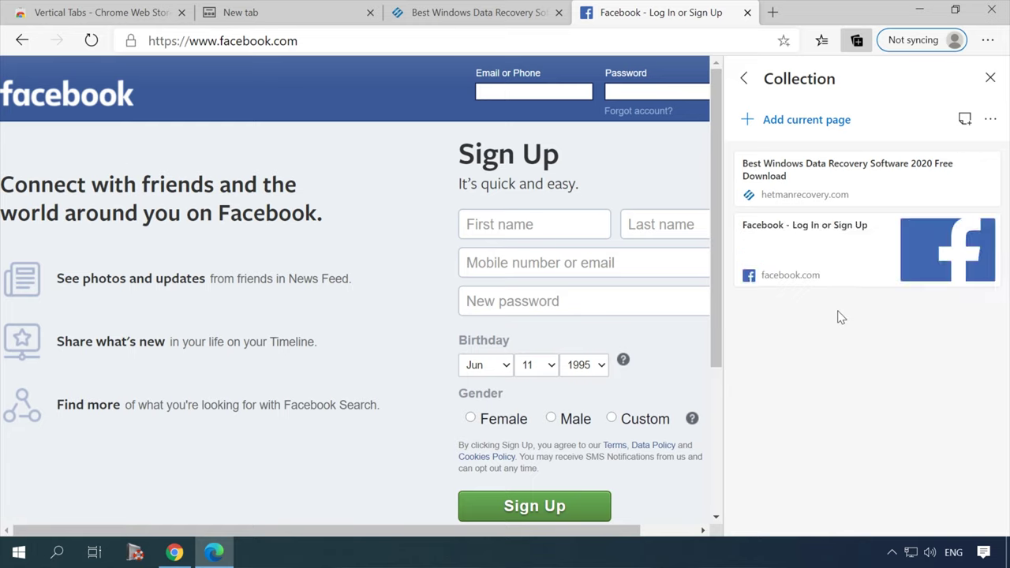
left_click_drag(500, 455, 829, 418)
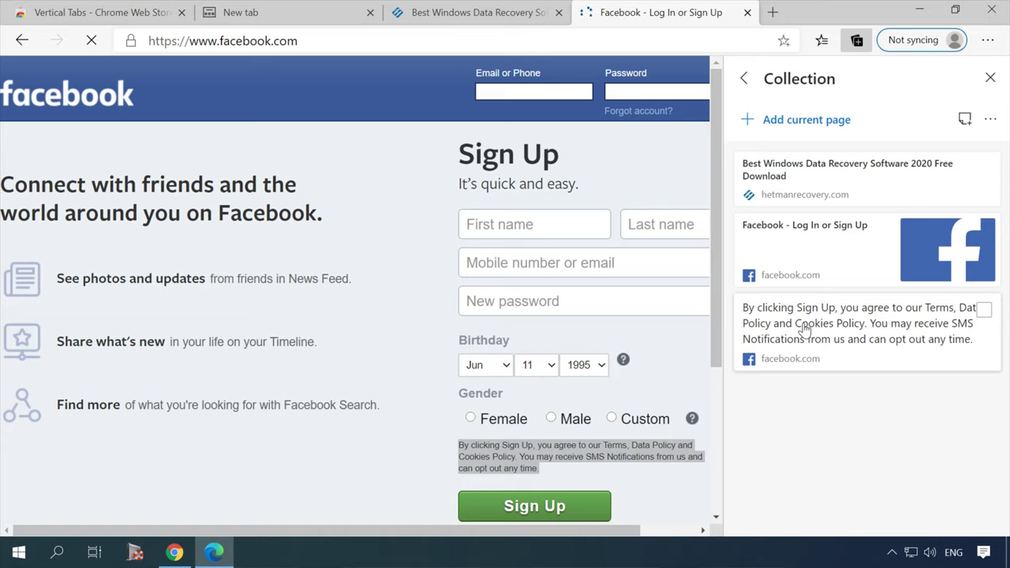
left_click(982, 310)
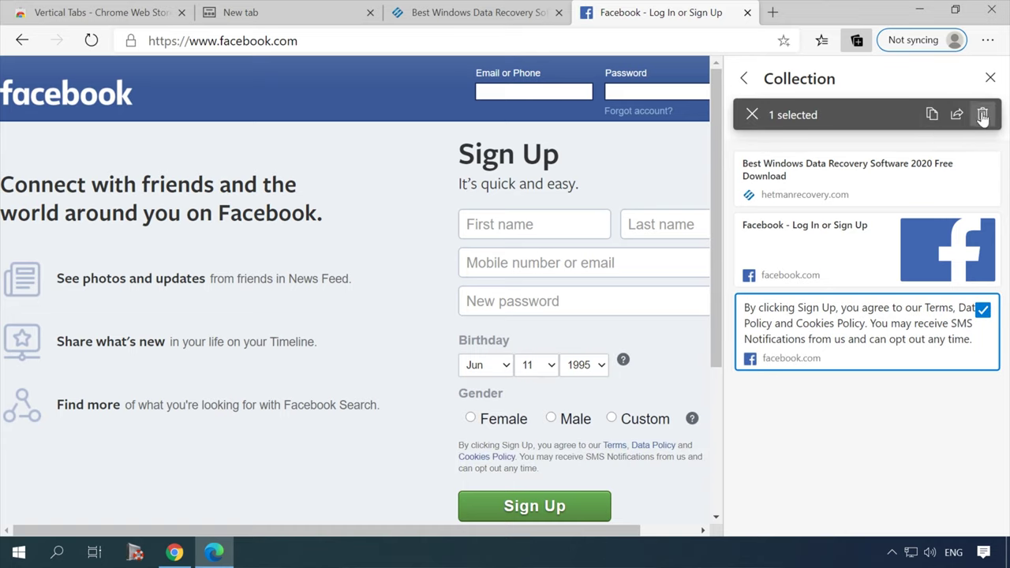
left_click(956, 115)
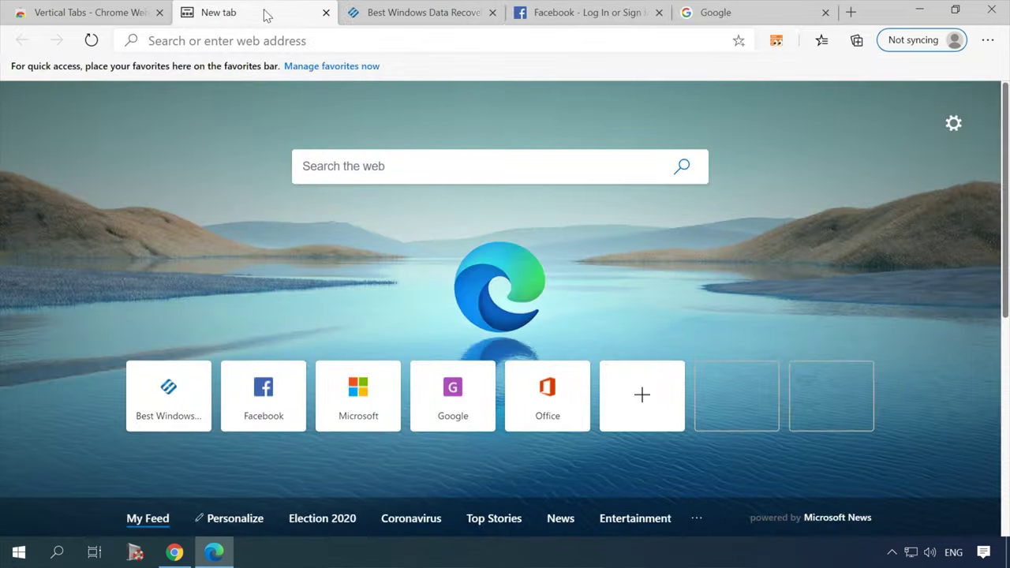
- Switch among the Vertical Tabs store, Hetman and New tab pages using the vertical tab list
left_click(122, 16)
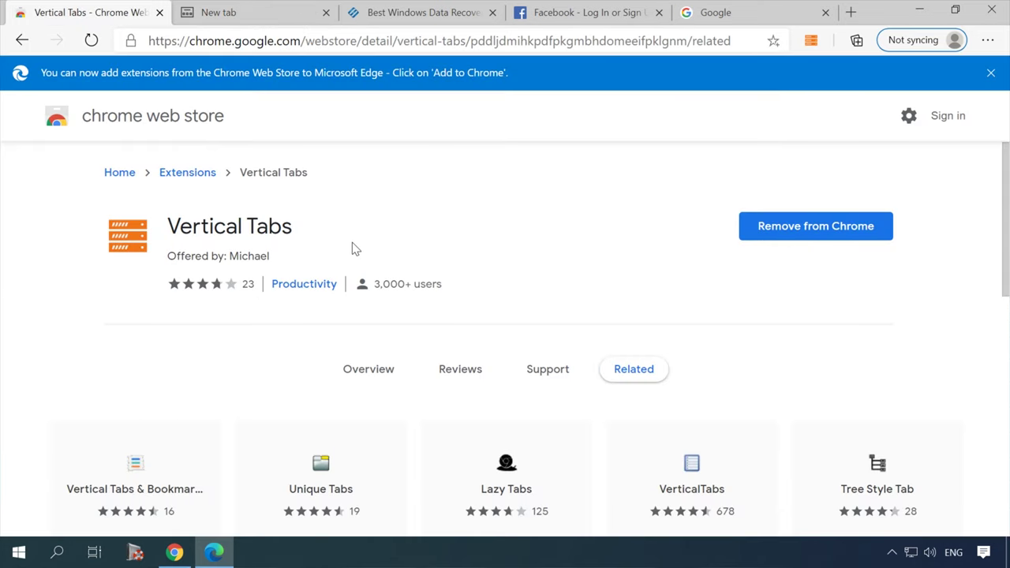
left_click(426, 17)
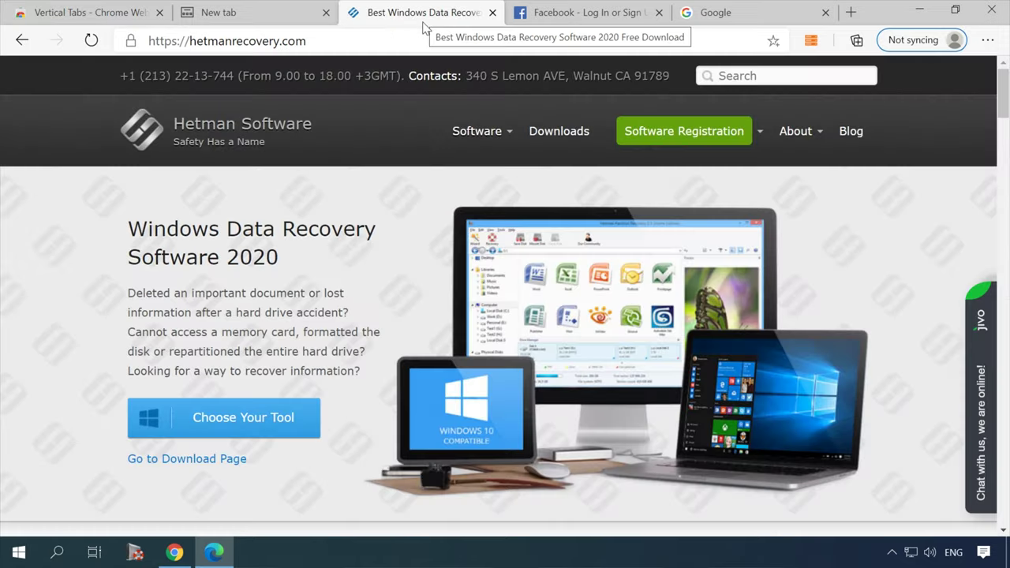
left_click(810, 41)
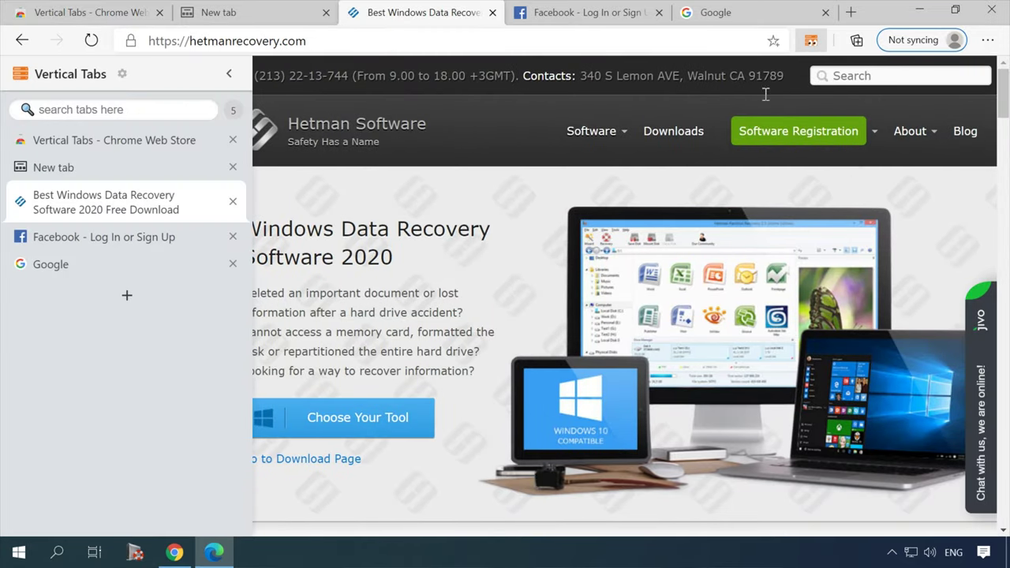
left_click(139, 142)
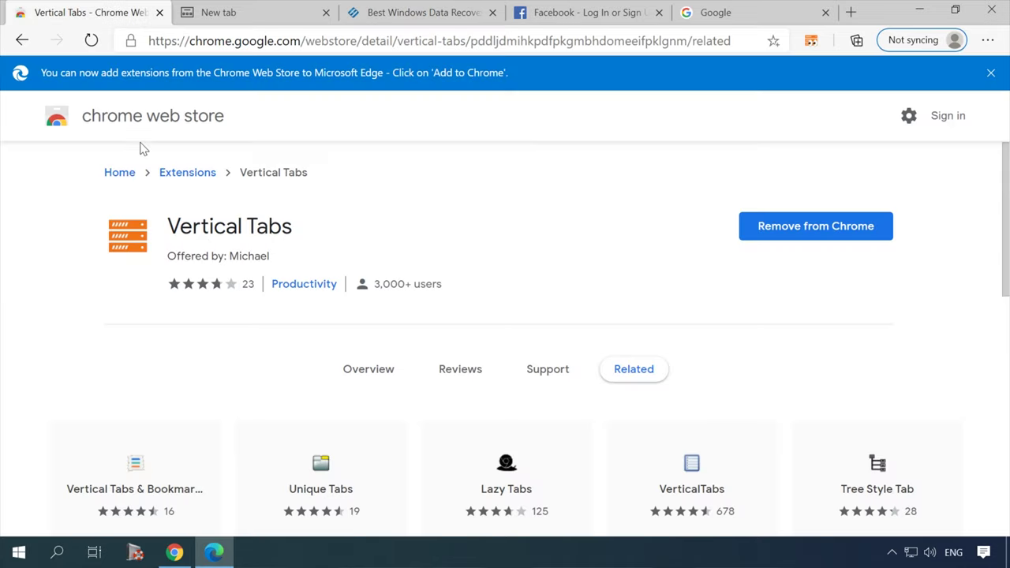
left_click(810, 41)
left_click(450, 24)
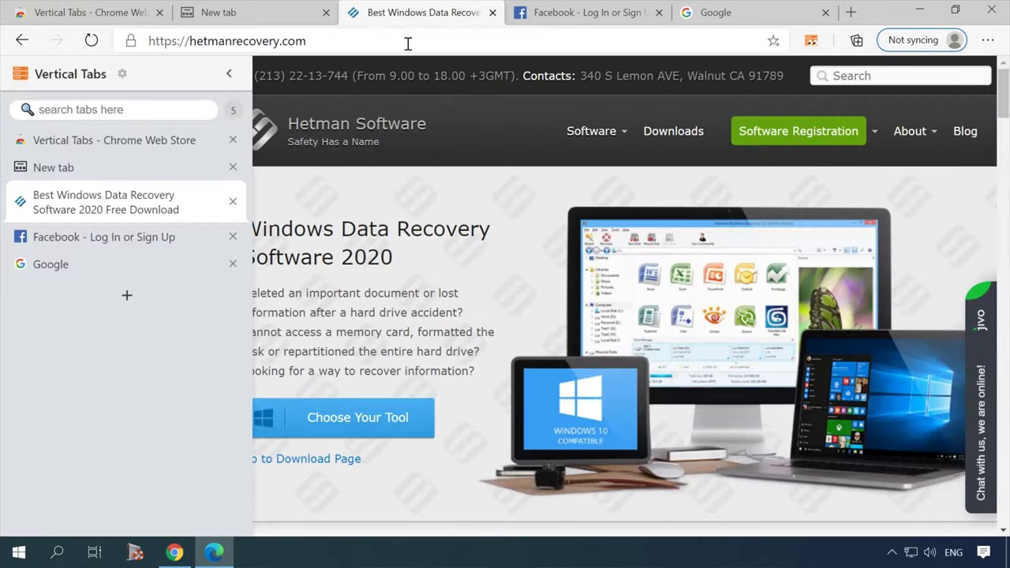
left_click(155, 172)
- Switch between the Chrome Web Store, Facebook and Best Windows Data Recovery tabs
left_click(449, 14)
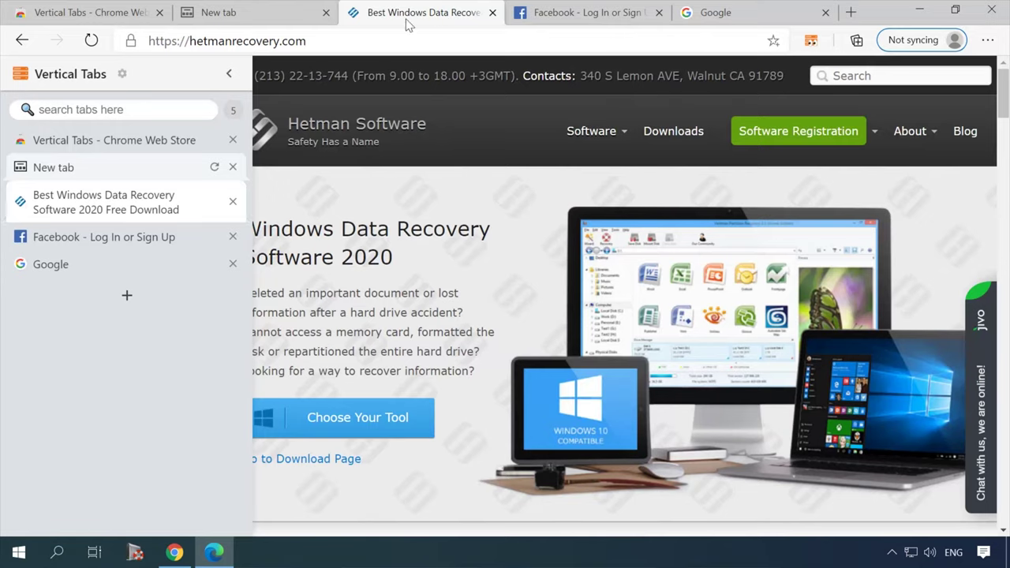
left_click(180, 144)
left_click(369, 16)
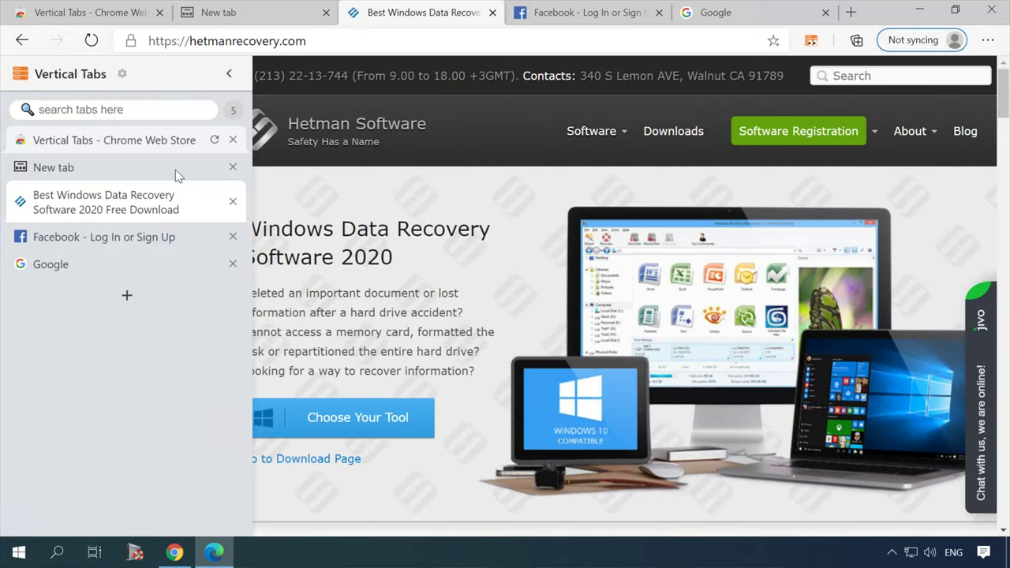
left_click(157, 237)
left_click(422, 16)
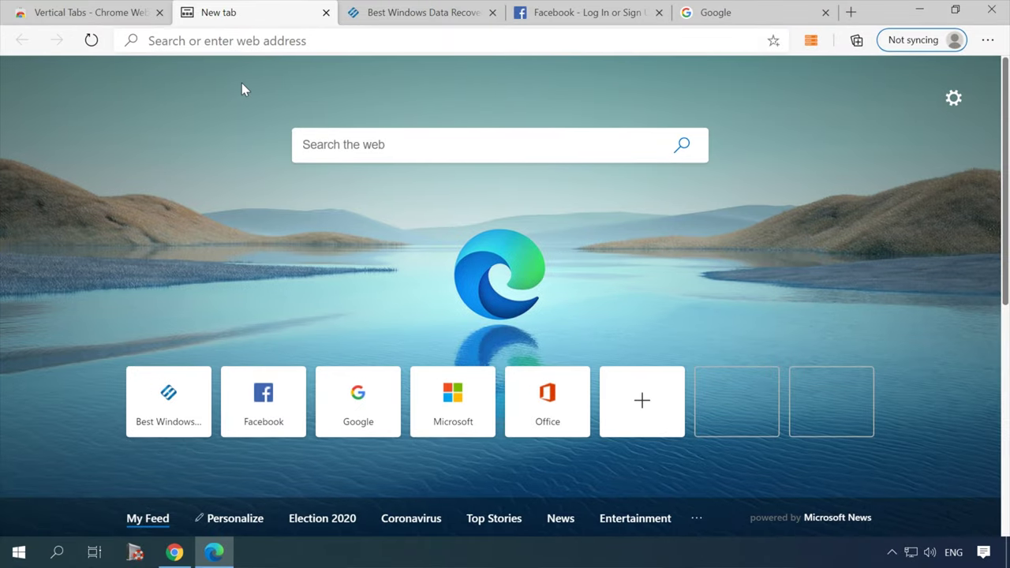
left_click(986, 40)
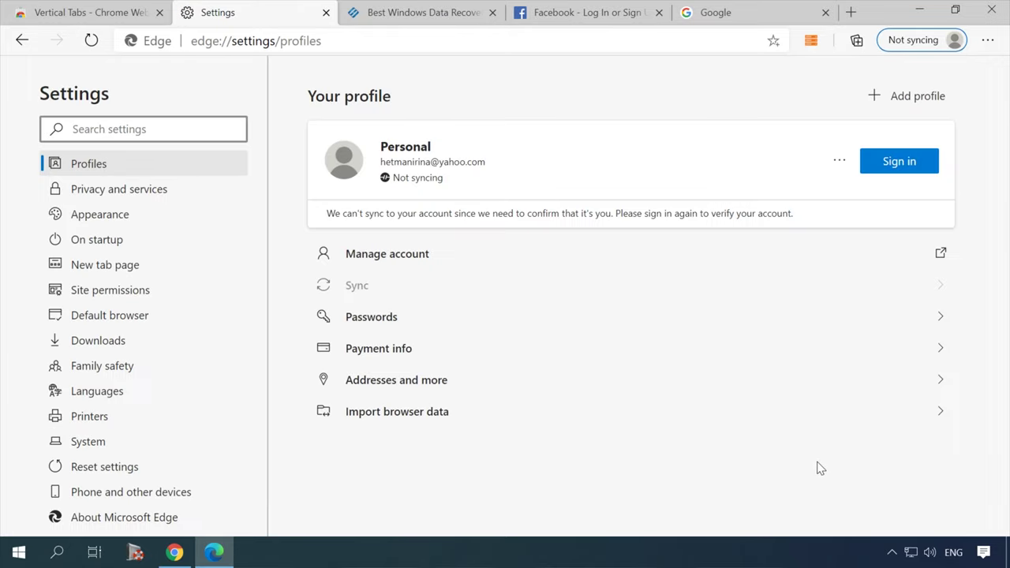
- Show Privacy and services settings, reviewing tracking prevention and Clear browsing data options
left_click(142, 189)
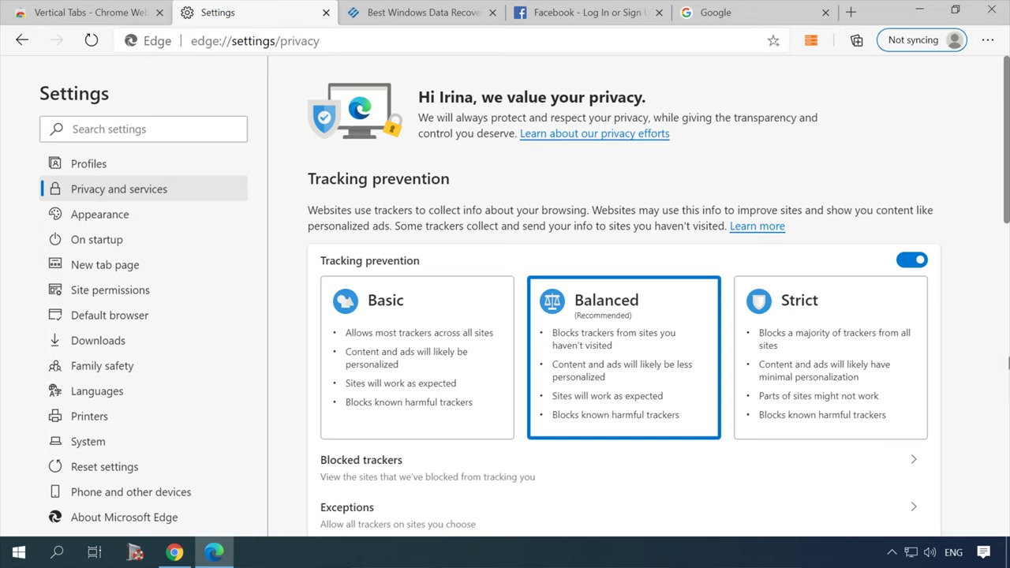
scroll(753, 321, "down", 3)
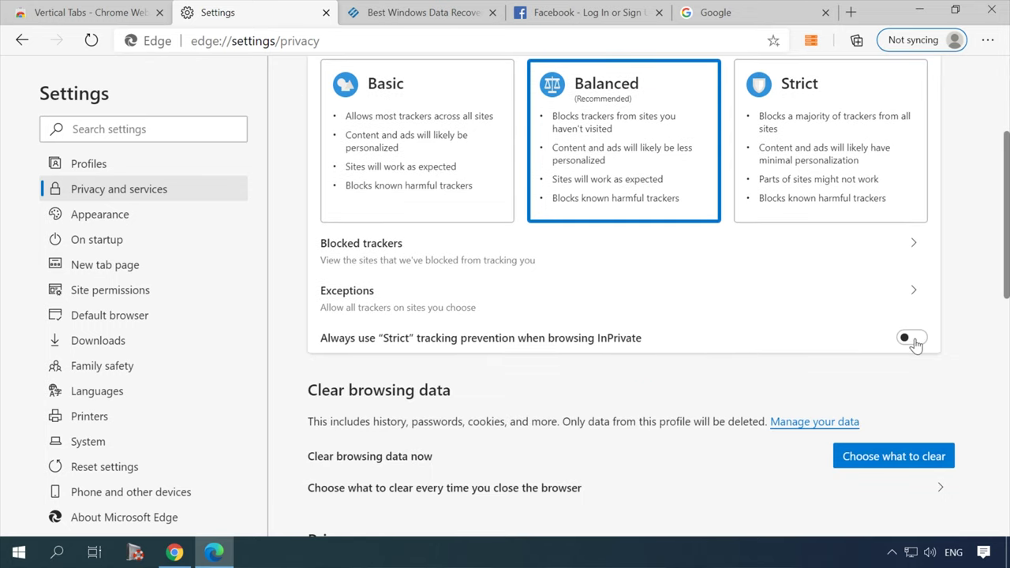
scroll(868, 355, "down", 1)
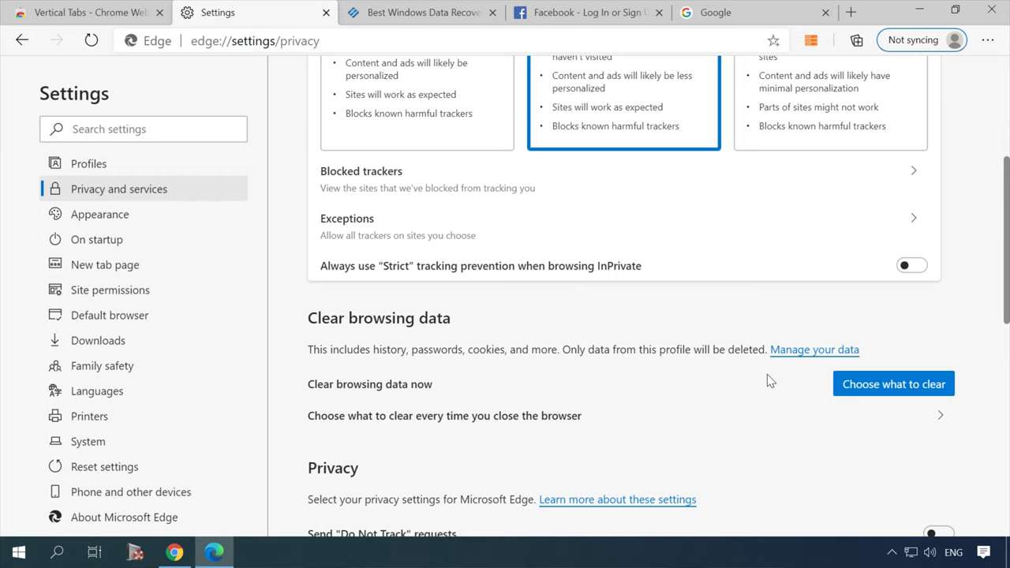
scroll(767, 374, "down", 8)
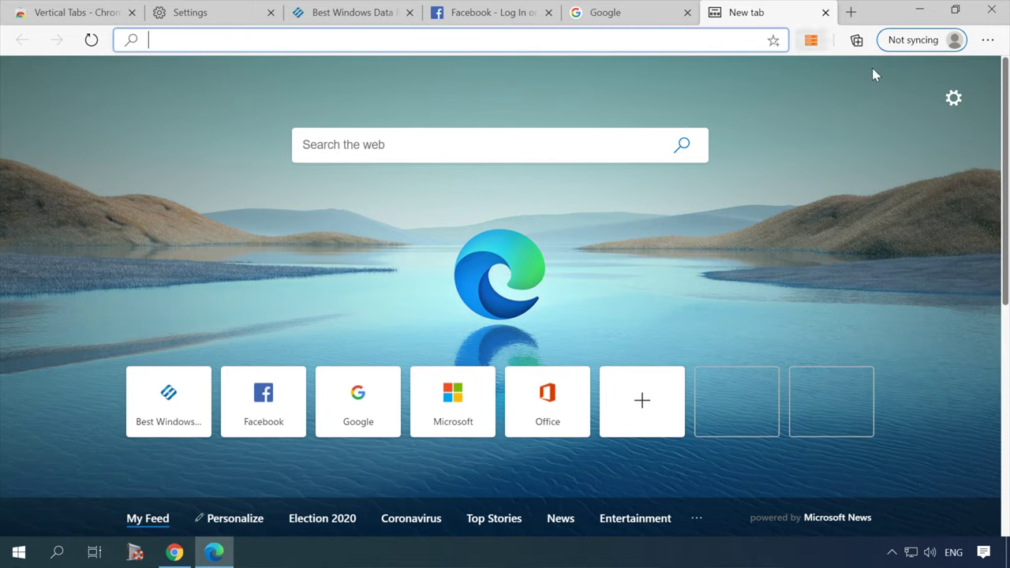
- Start a new InPrivate window and load yahoo.com
left_click(987, 39)
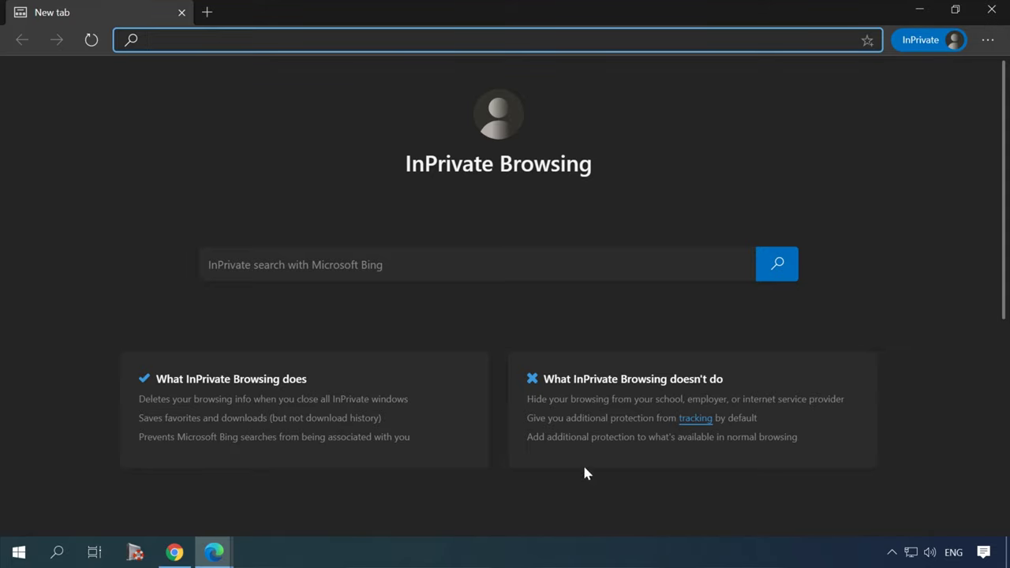
type("yahoo")
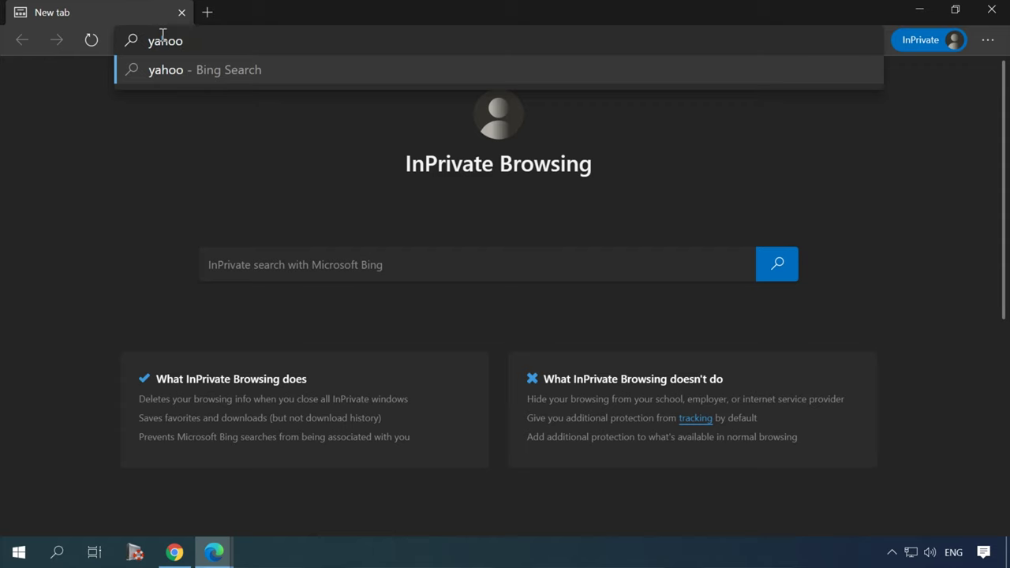
type(".com")
key("Return")
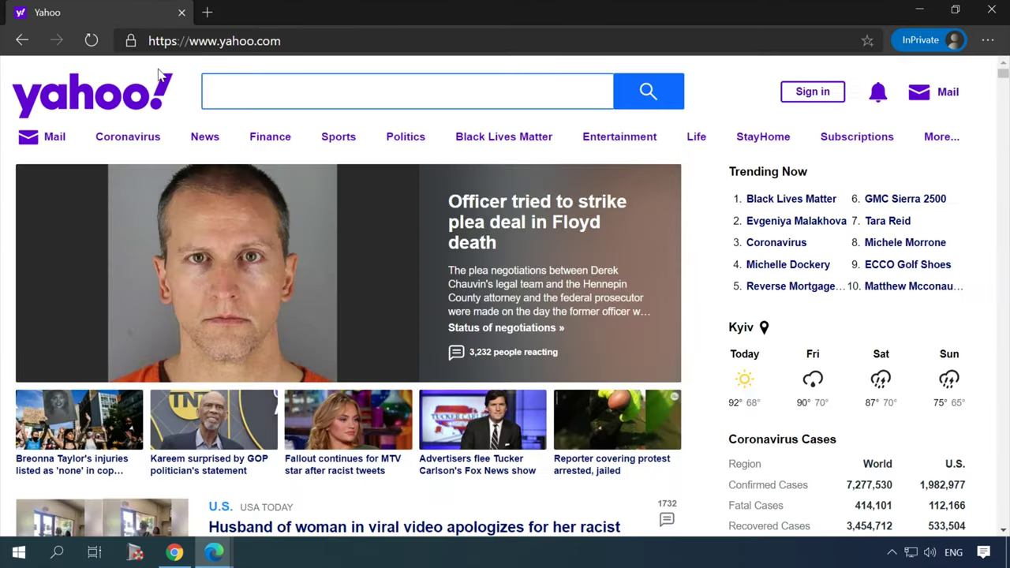
- Open the Yahoo news article about Trump and Seattle, then minimize the InPrivate window
scroll(157, 185, "down", 8)
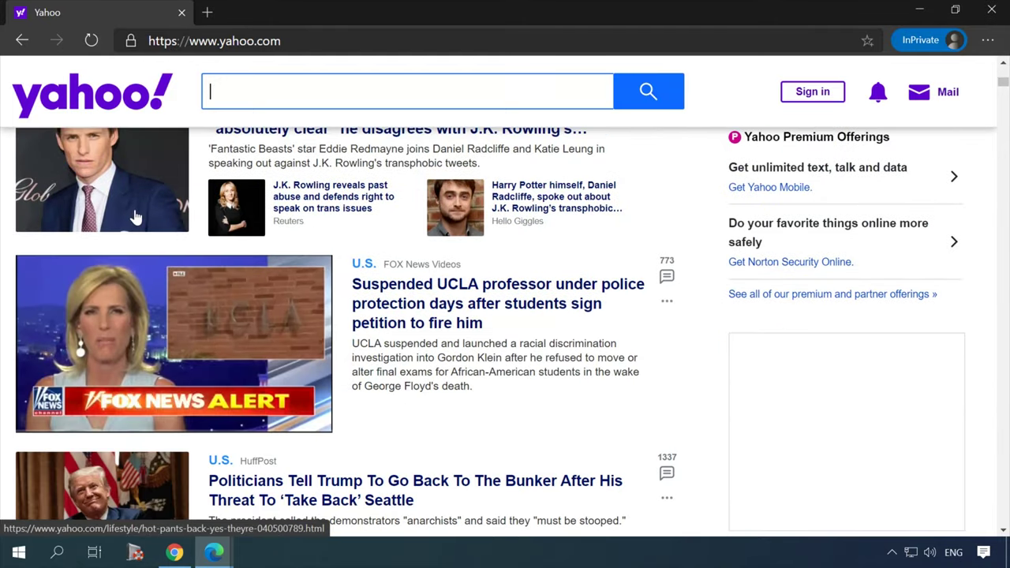
scroll(153, 210, "down", 3)
left_click(242, 265)
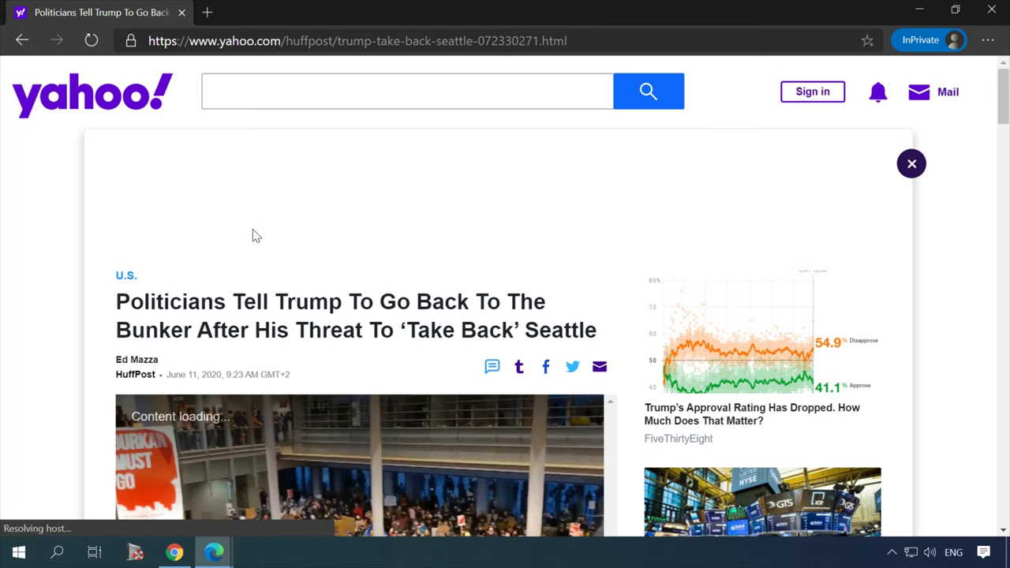
left_click(916, 11)
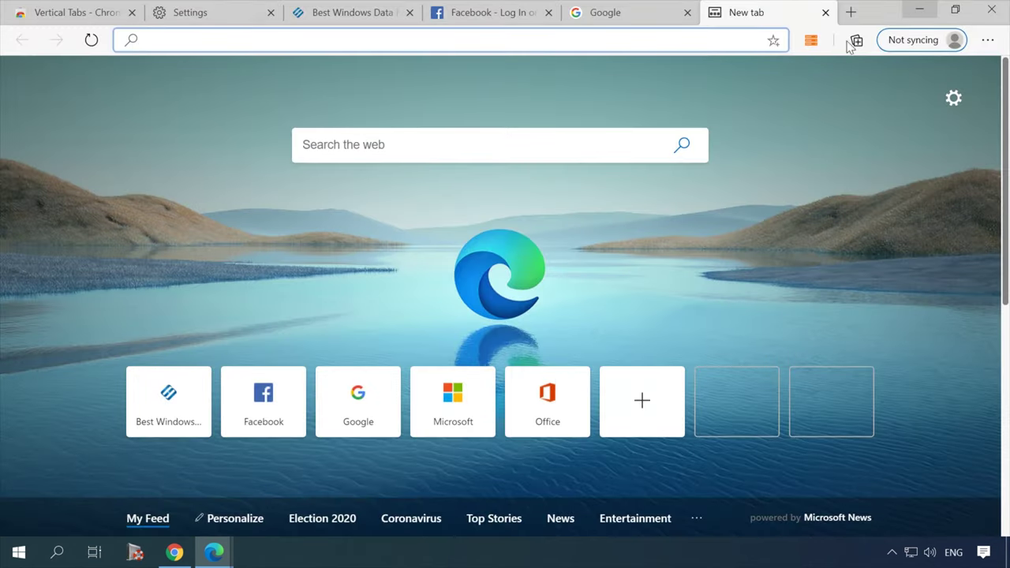
- Restore the InPrivate Yahoo window from the taskbar, close it, and recheck History
left_click(987, 39)
mouse_move(804, 199)
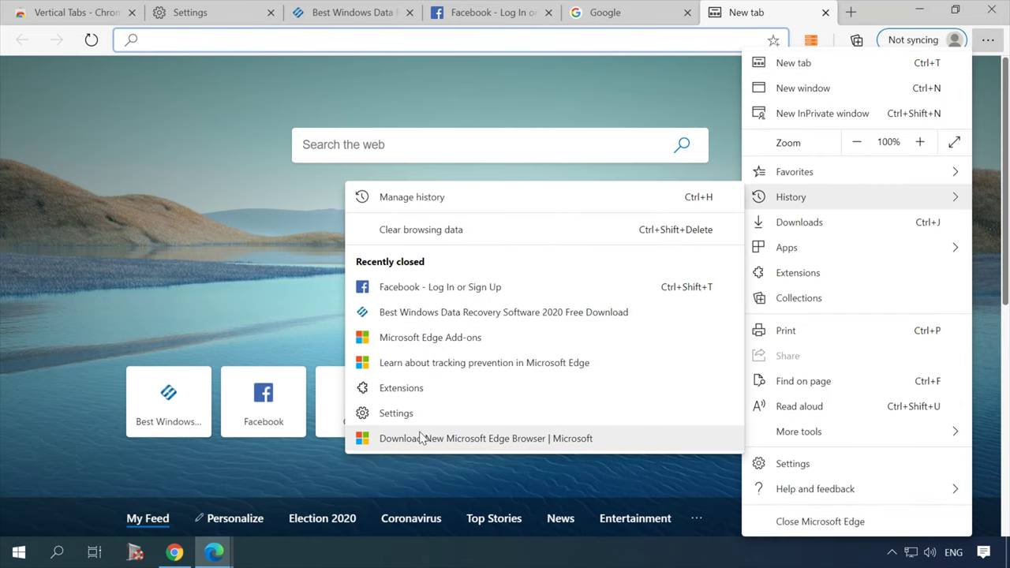
mouse_move(214, 552)
left_click(251, 525)
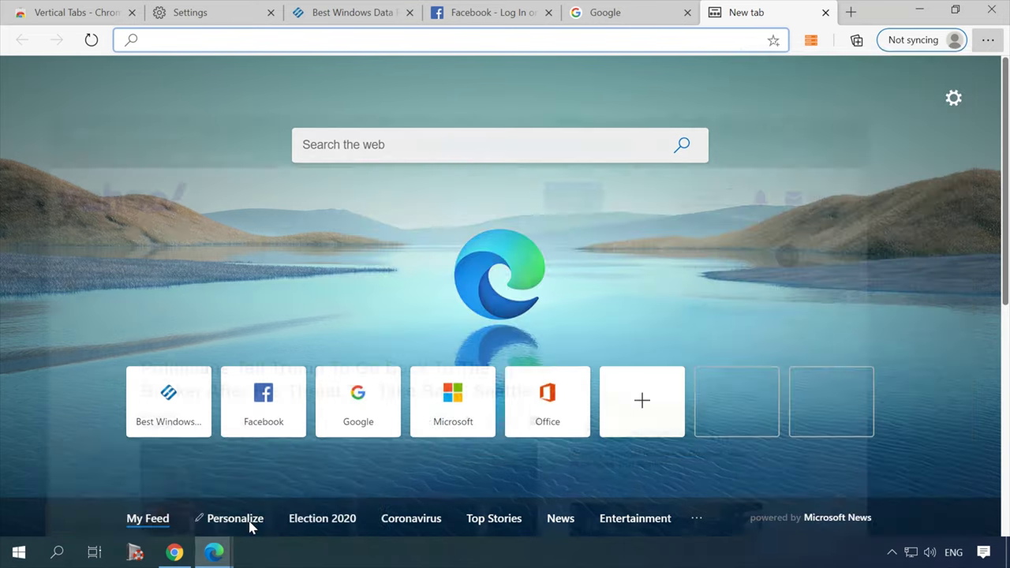
left_click_drag(191, 40, 332, 43)
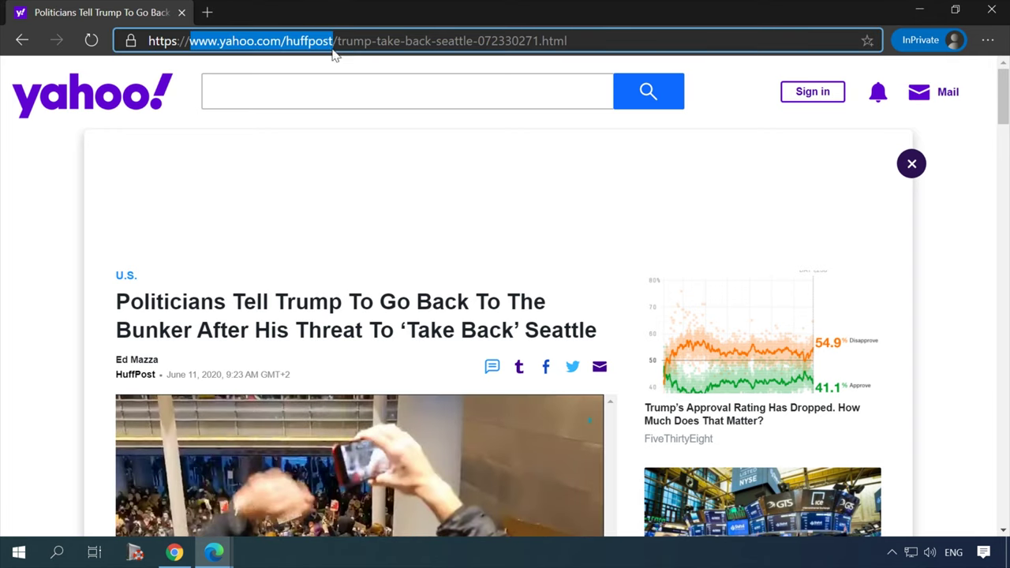
left_click(988, 8)
left_click(986, 40)
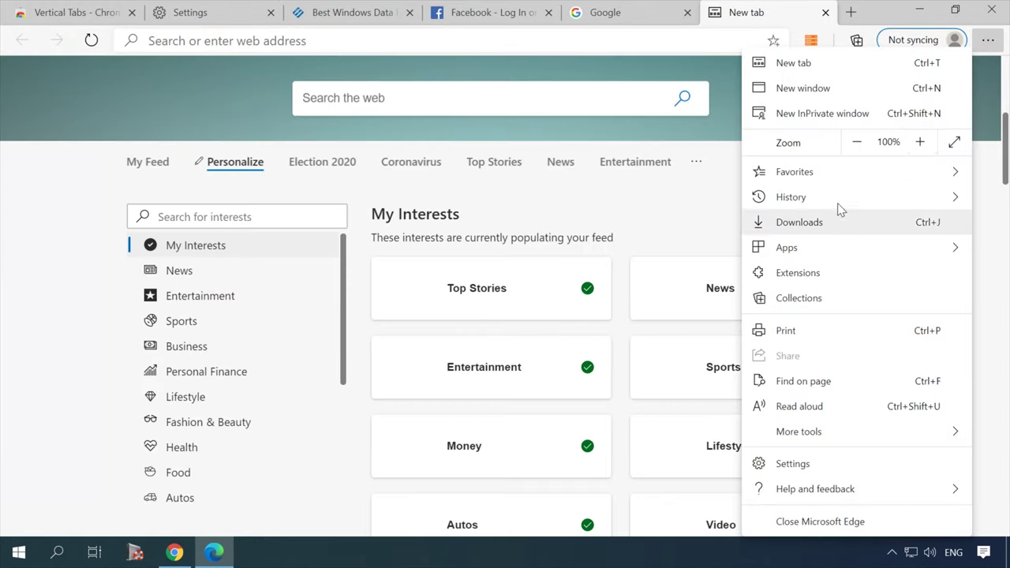
mouse_move(842, 196)
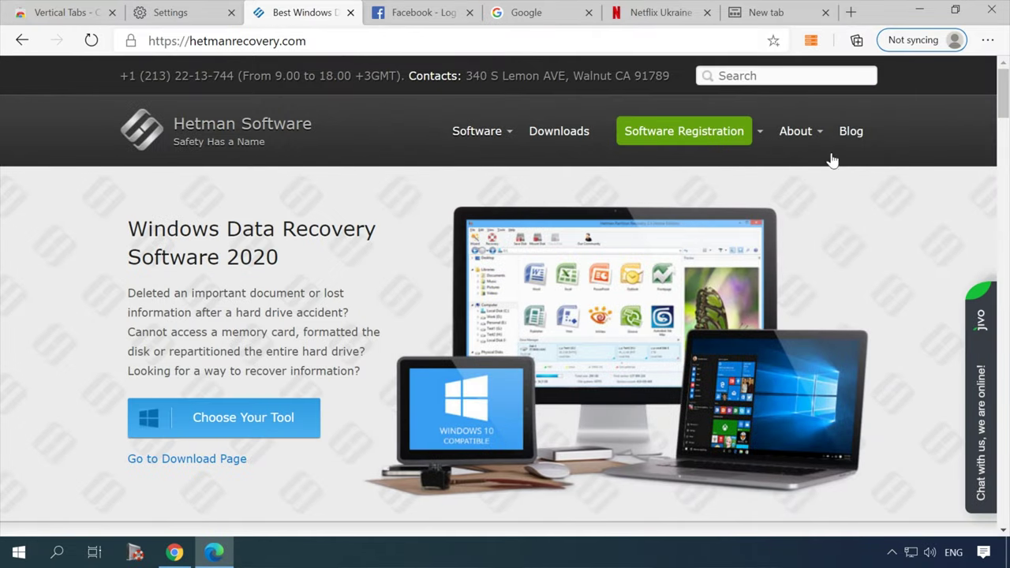
- Pin the Hetman recovery site to the taskbar via More tools > Pin to taskbar
left_click(987, 40)
mouse_move(828, 432)
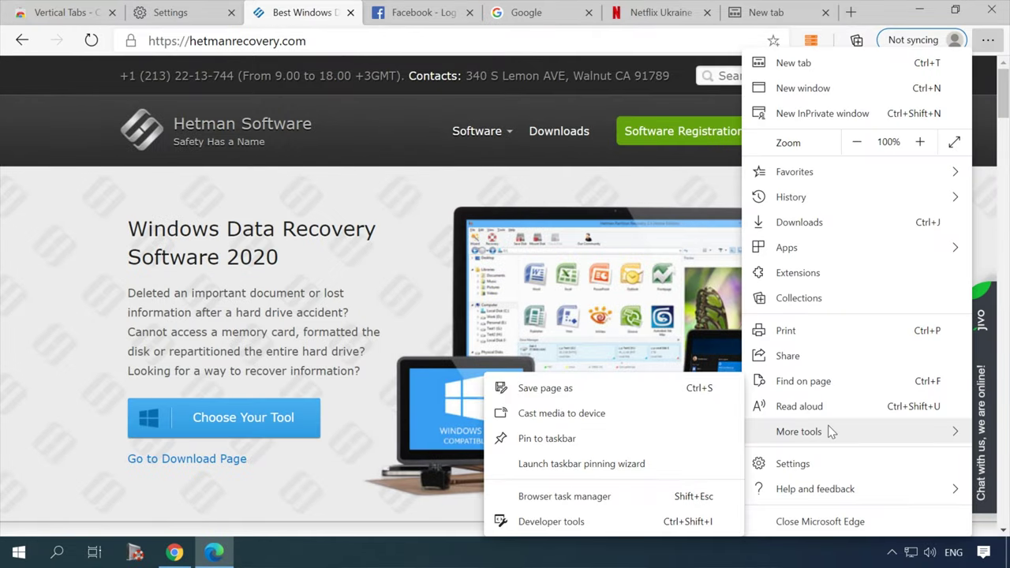
left_click(595, 440)
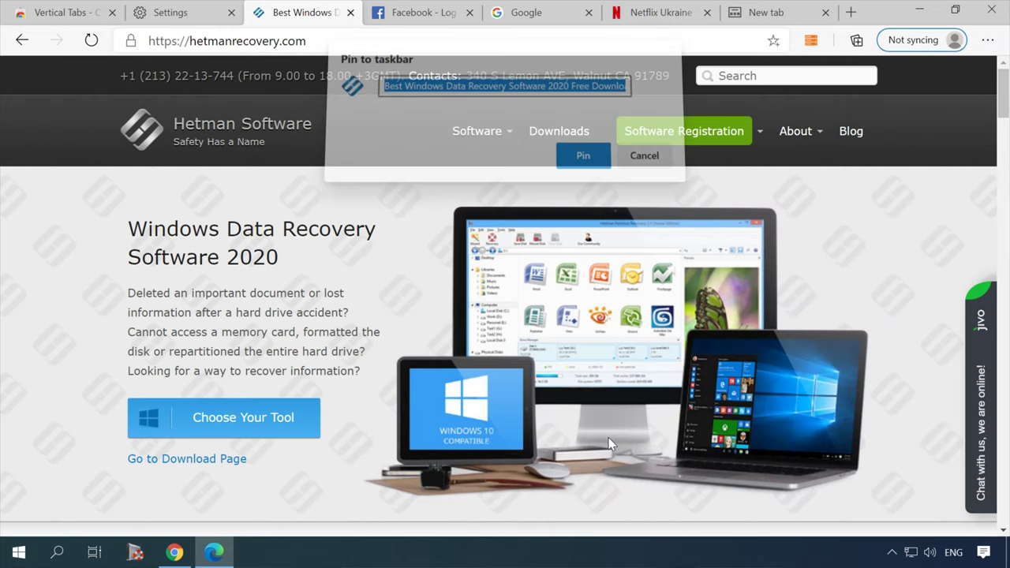
left_click(581, 168)
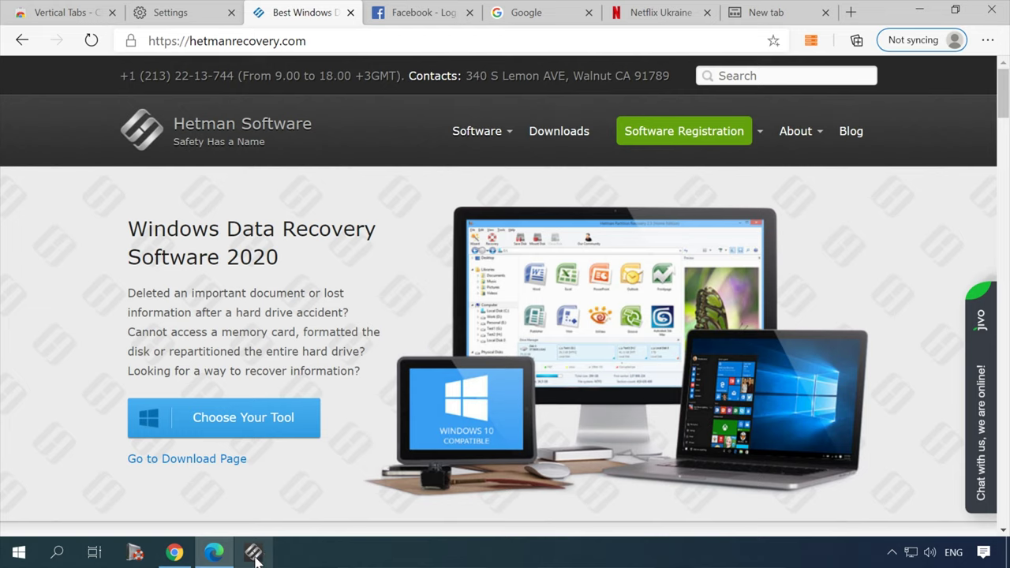
- Pin the Facebook tab to the taskbar as well
left_click(421, 13)
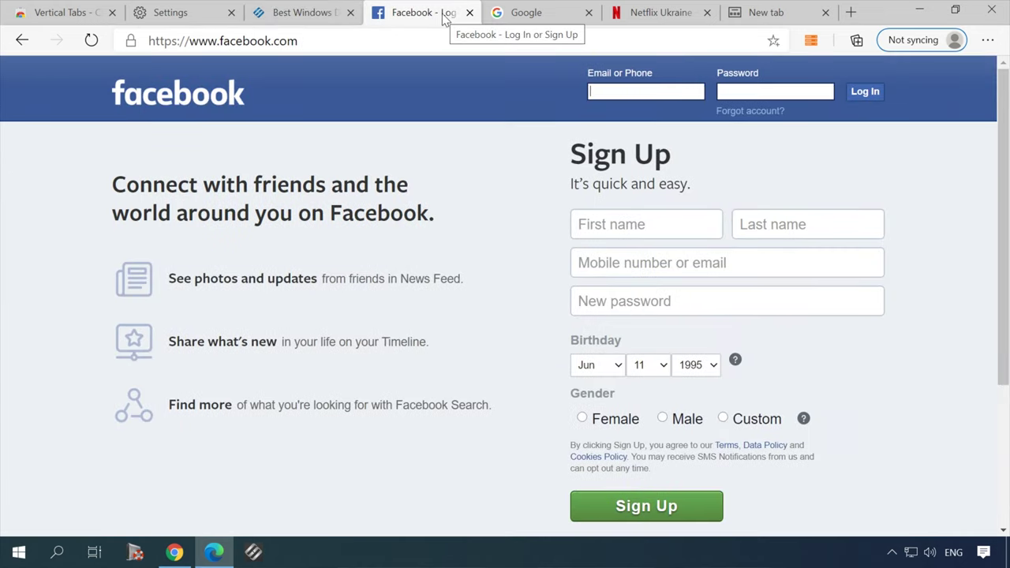
left_click(990, 44)
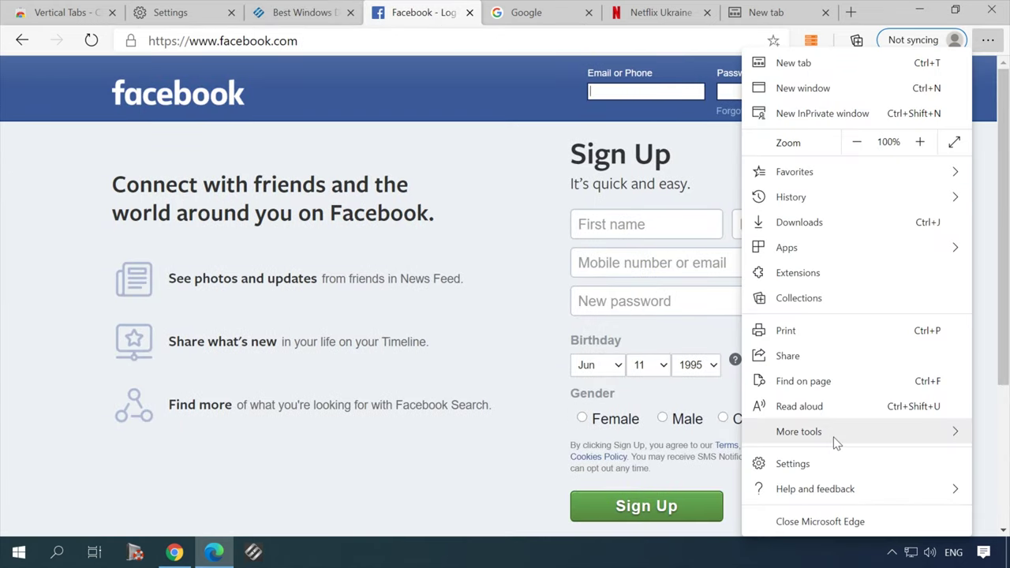
mouse_move(834, 439)
left_click(625, 444)
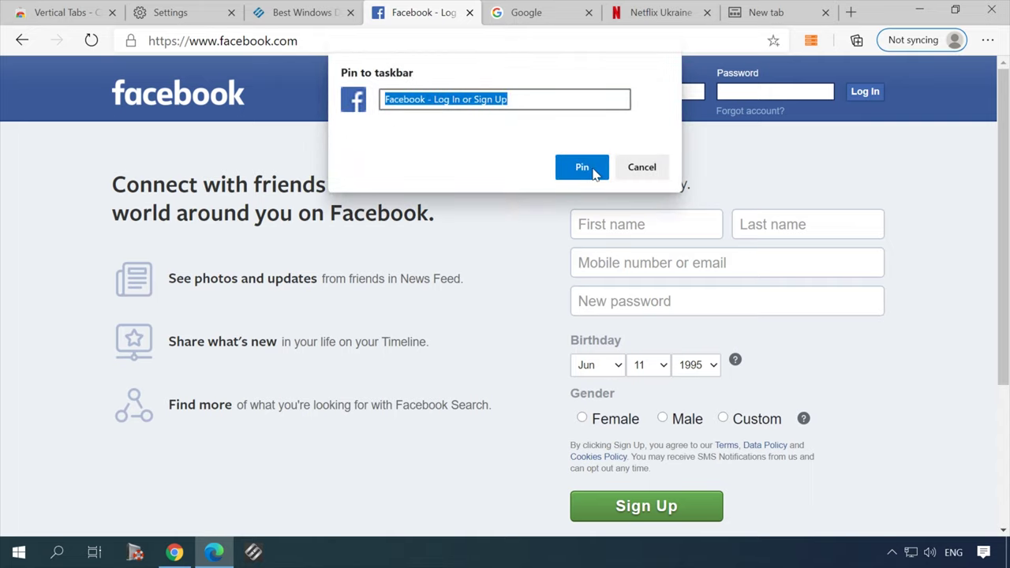
left_click(584, 168)
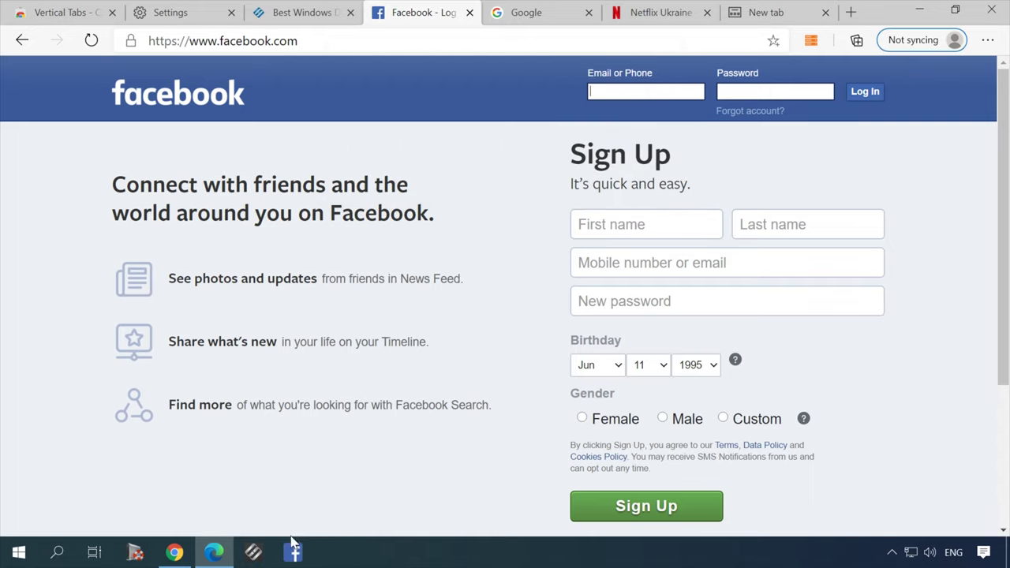
- Minimize Edge and launch the Hetman and Facebook sites from their taskbar icons
left_click(919, 13)
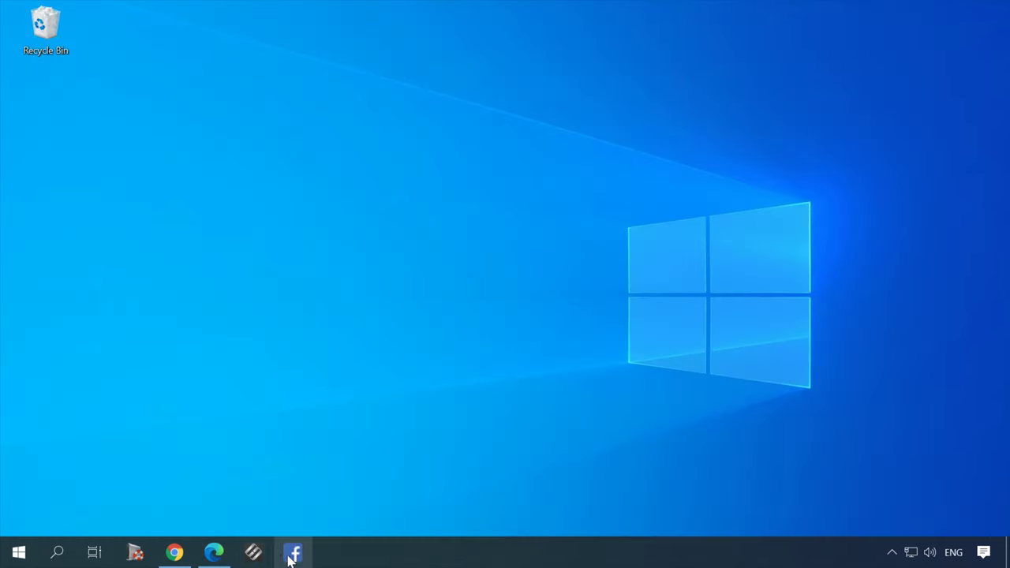
left_click(258, 557)
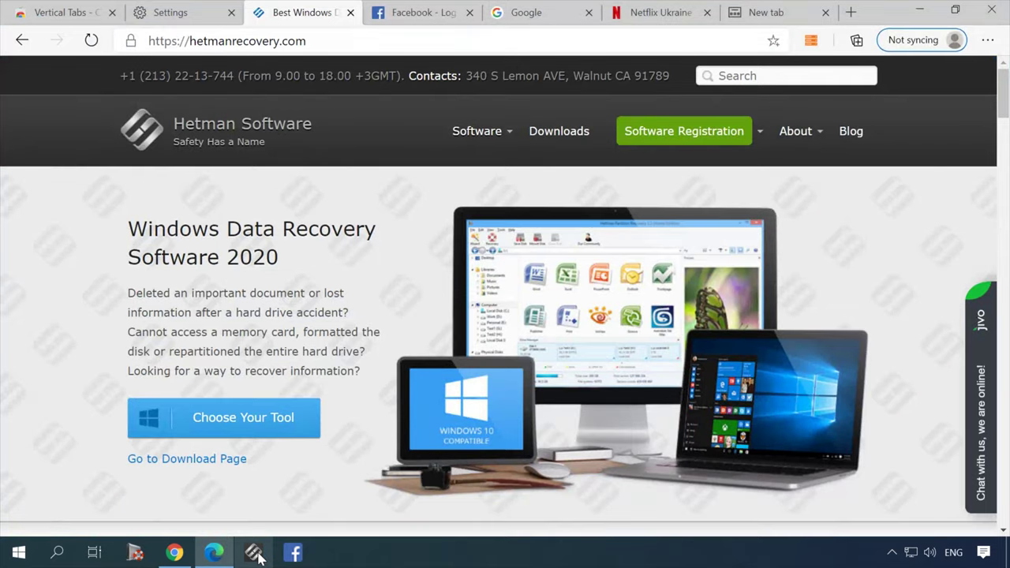
left_click(296, 555)
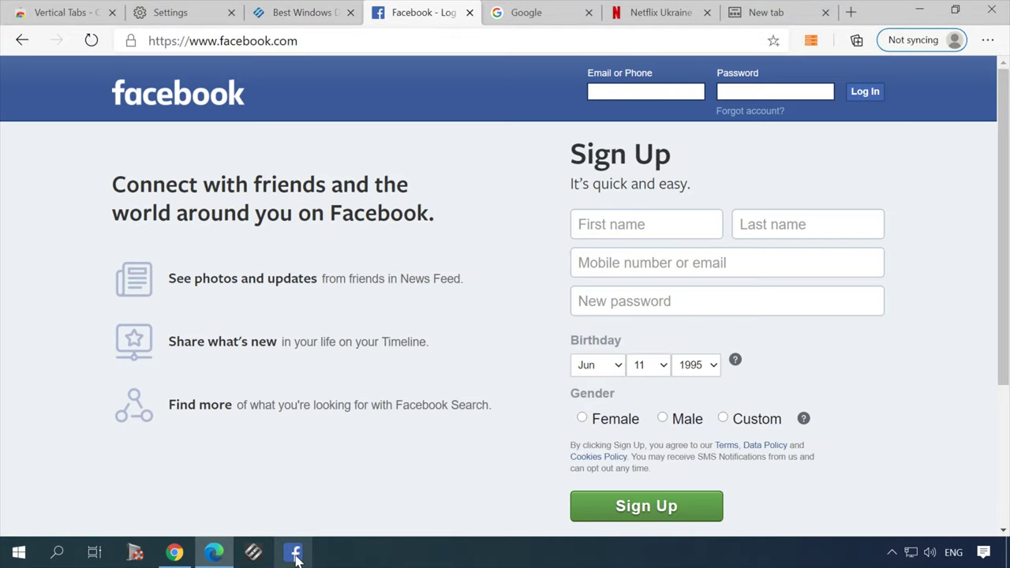